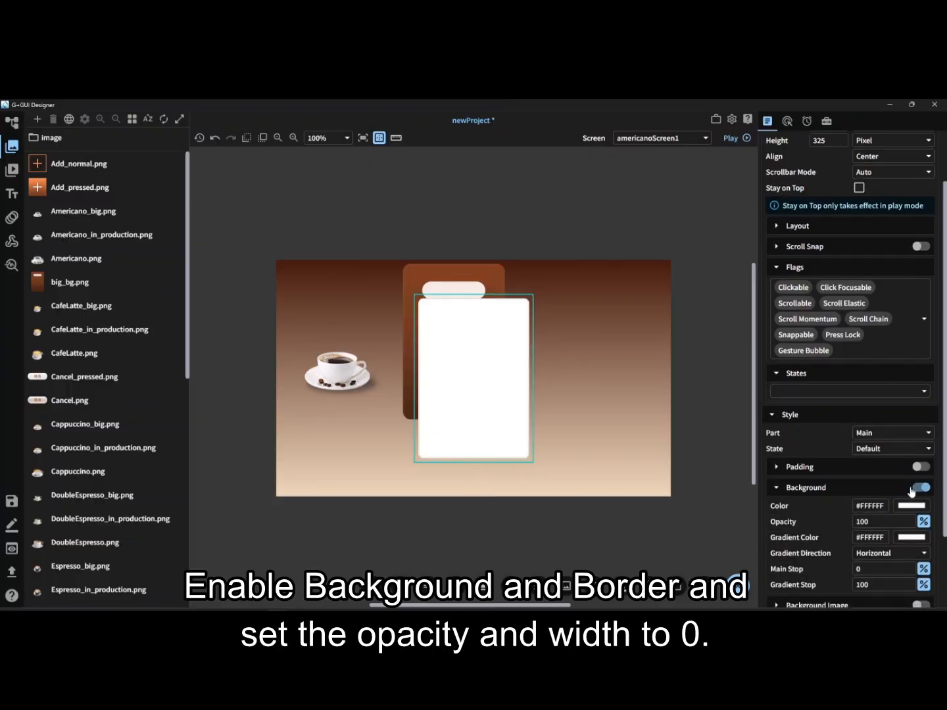
- Set the coffeePanel's background opacity to 0 and enable its border with a width of 0
{"action": "double_click", "coordinate": [862, 428]}
{"action": "key", "text": "Return"}
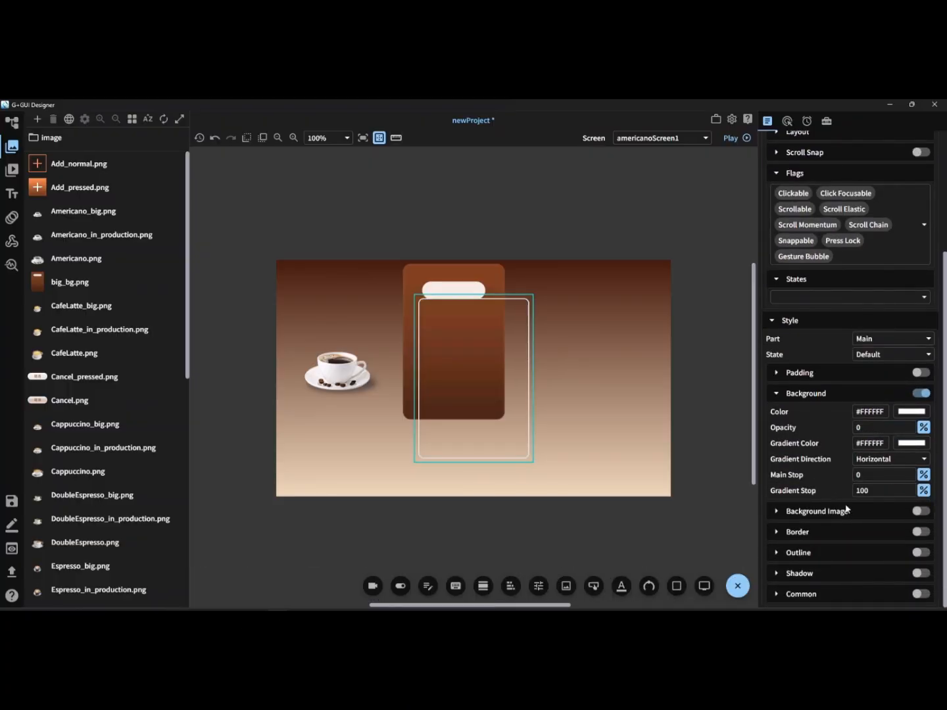
{"action": "left_click", "coordinate": [920, 531]}
{"action": "left_click", "coordinate": [873, 581]}
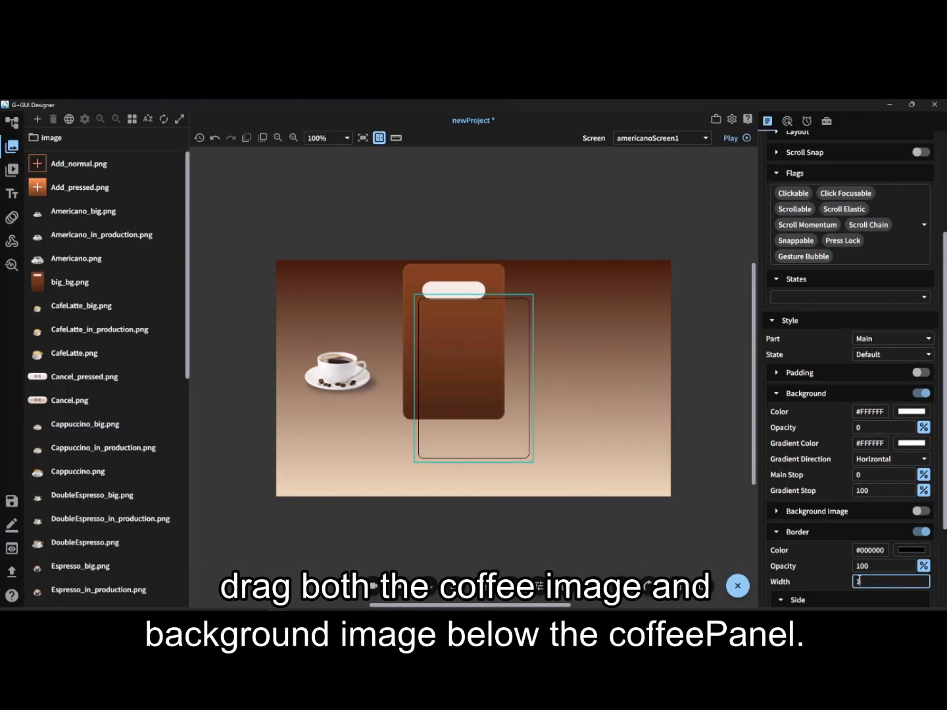
{"action": "type", "text": "0"}
{"action": "key", "text": "Return"}
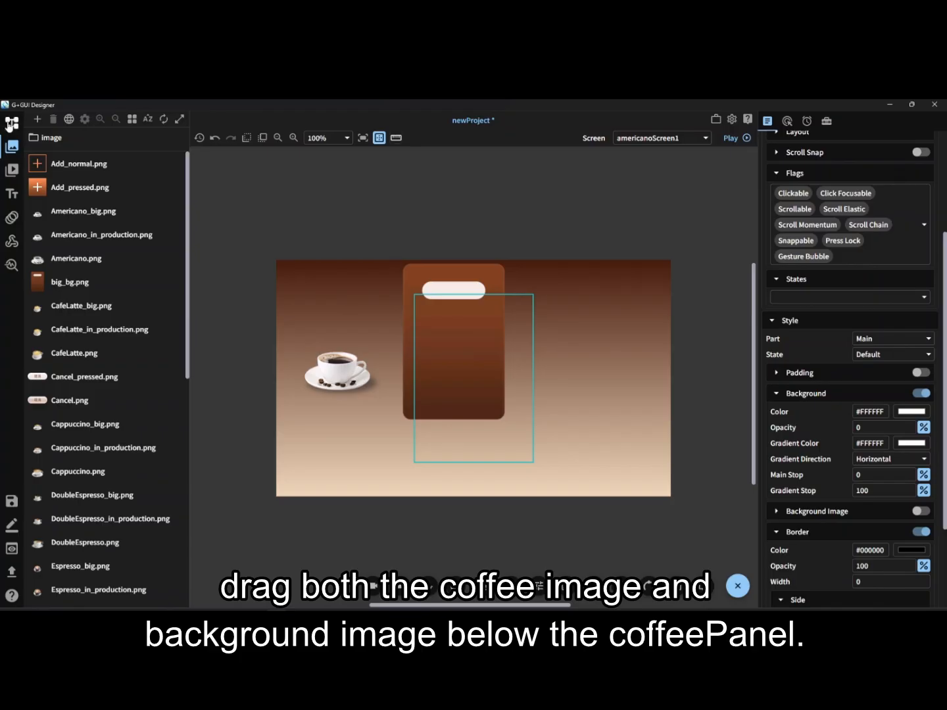
- Nest the background and coffee images inside coffeePanel with the coffee image in front, and set the background image's X and Y to 0
{"action": "left_click", "coordinate": [12, 122]}
{"action": "mouse_move", "coordinate": [77, 187]}
{"action": "left_mouse_down"}
{"action": "mouse_move", "coordinate": [77, 200]}
{"action": "mouse_move", "coordinate": [81, 185]}
{"action": "left_mouse_up"}
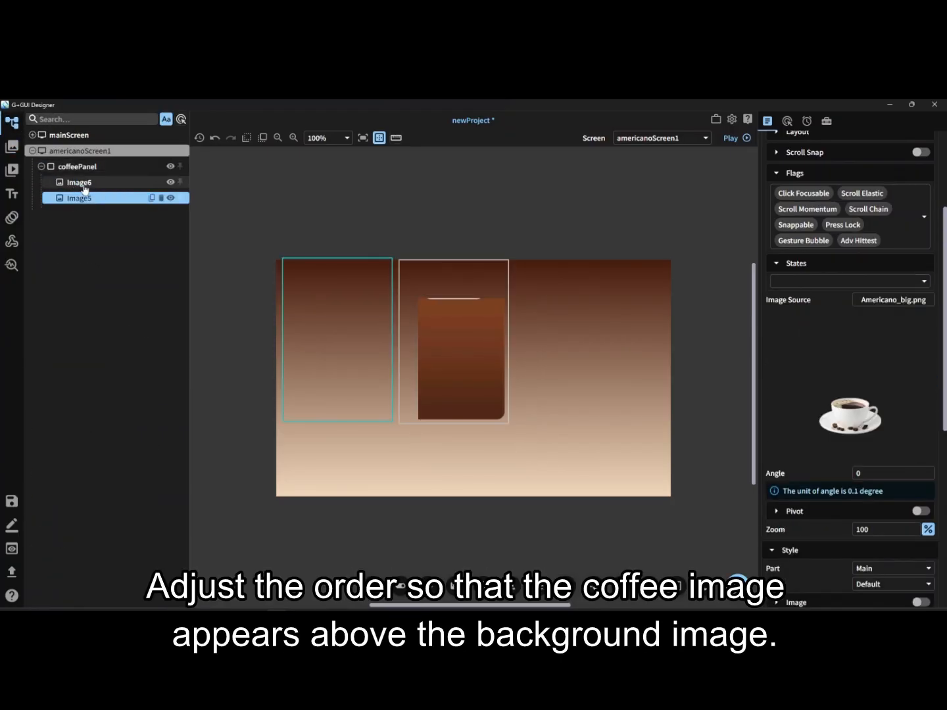
{"action": "left_click", "coordinate": [83, 187]}
{"action": "scroll", "coordinate": [816, 205], "scroll_direction": "up", "scroll_amount": 3}
{"action": "left_click_drag", "start_coordinate": [826, 177], "coordinate": [801, 176]}
{"action": "type", "text": "0"}
{"action": "left_click_drag", "start_coordinate": [920, 176], "coordinate": [894, 177]}
{"action": "key", "text": "Return"}
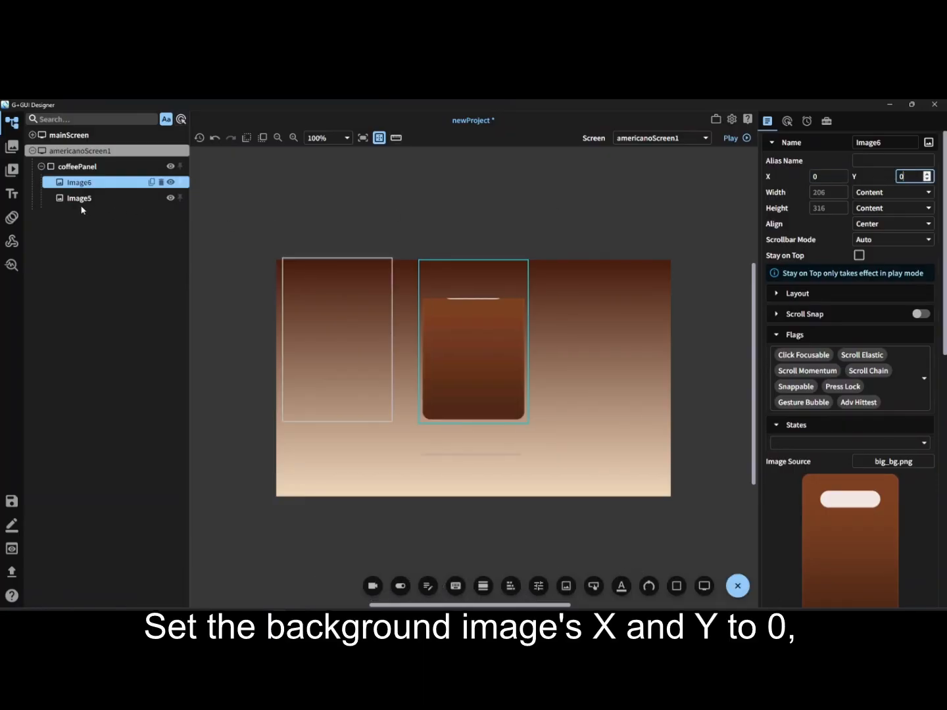
- Position the coffee cup image at X 0 and Y -15 within coffeePanel
{"action": "left_click", "coordinate": [81, 198]}
{"action": "left_click_drag", "start_coordinate": [834, 176], "coordinate": [814, 176]}
{"action": "type", "text": "0"}
{"action": "left_click_drag", "start_coordinate": [920, 177], "coordinate": [903, 175]}
{"action": "type", "text": "-15"}
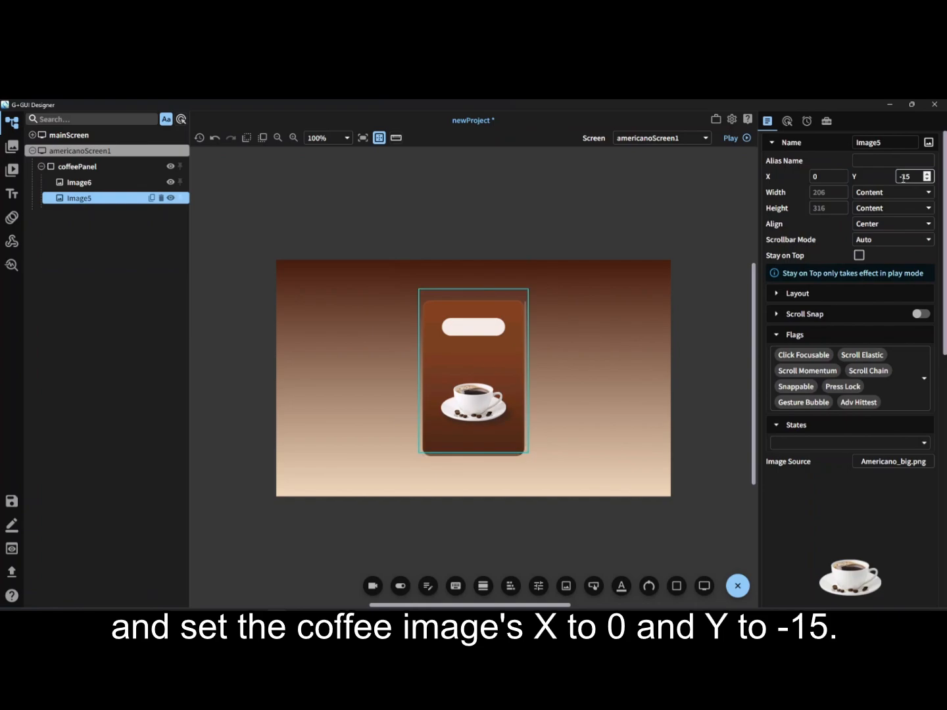
{"action": "key", "text": "Return"}
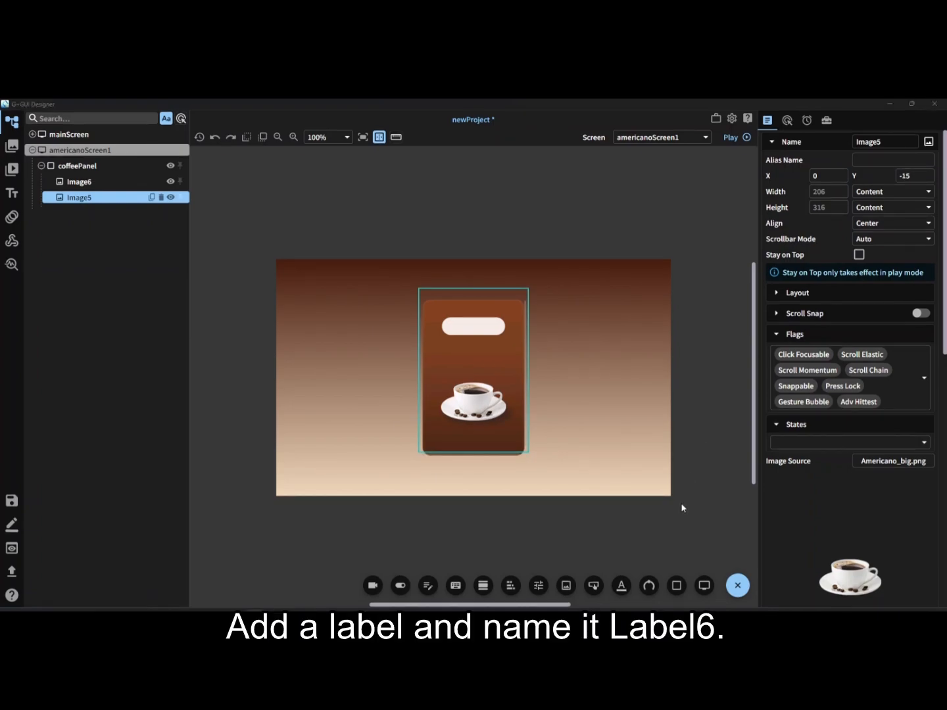
- Add a label named Label6 and set its text to 美式咖啡
{"action": "left_click", "coordinate": [621, 585]}
{"action": "left_click", "coordinate": [886, 142]}
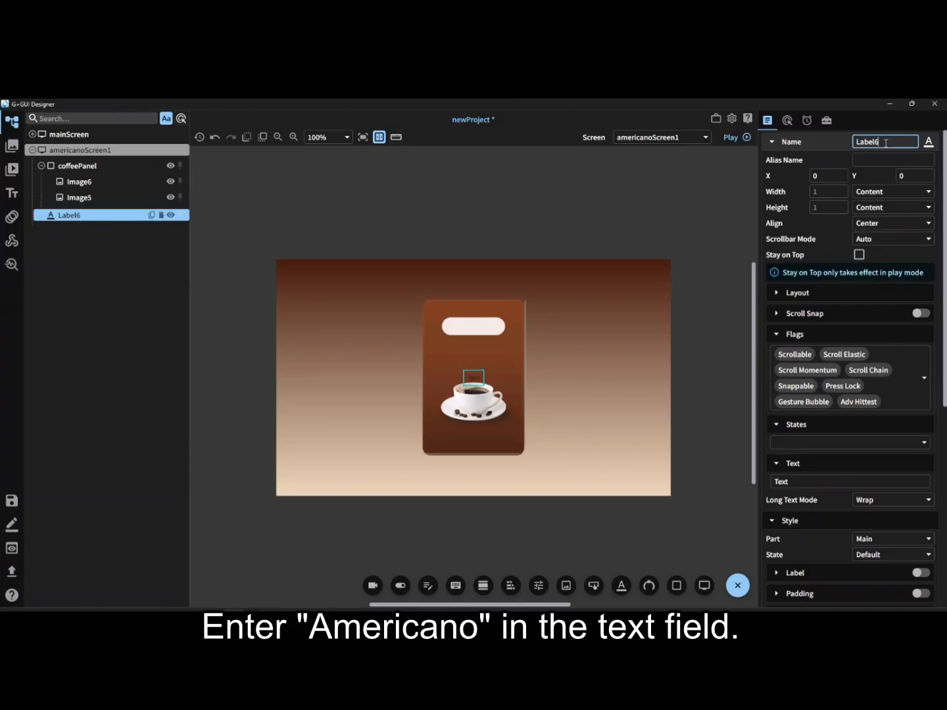
{"action": "left_click", "coordinate": [813, 480]}
{"action": "type", "text": "美式咖啡"}
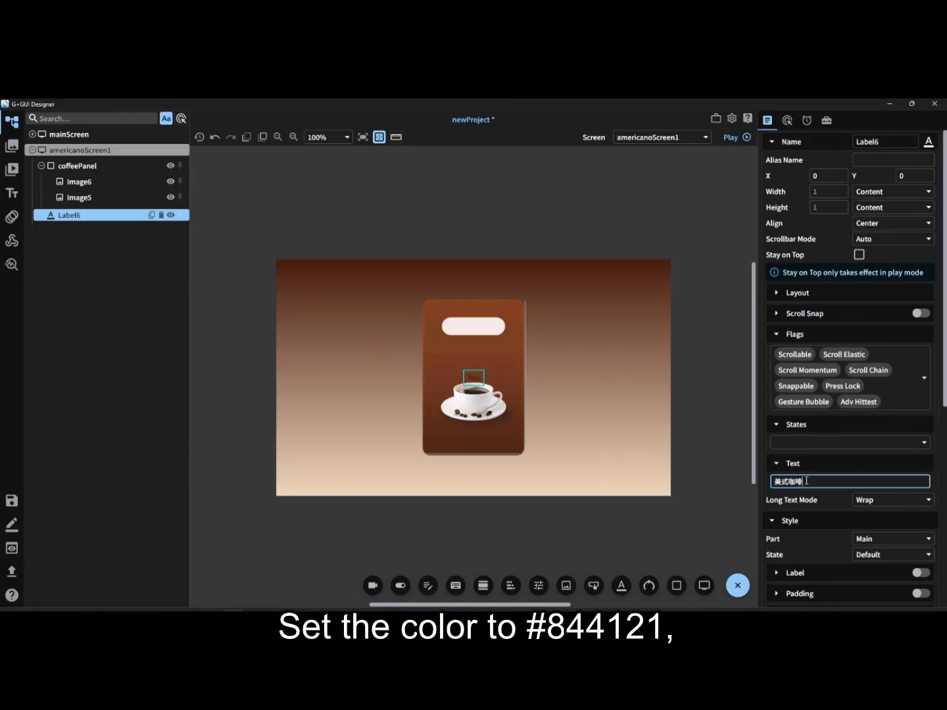
- Enable Label6's label style with text color #844121 and the coffeeFont font
{"action": "scroll", "coordinate": [822, 472], "scroll_direction": "down", "scroll_amount": 5}
{"action": "left_click", "coordinate": [921, 376]}
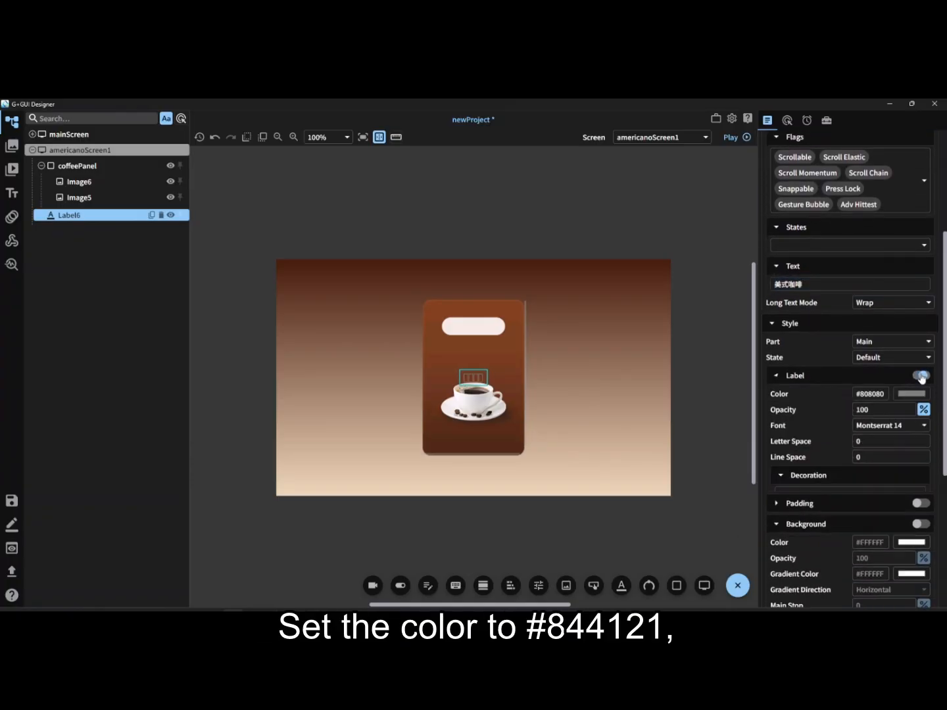
{"action": "double_click", "coordinate": [871, 393]}
{"action": "type", "text": "844121"}
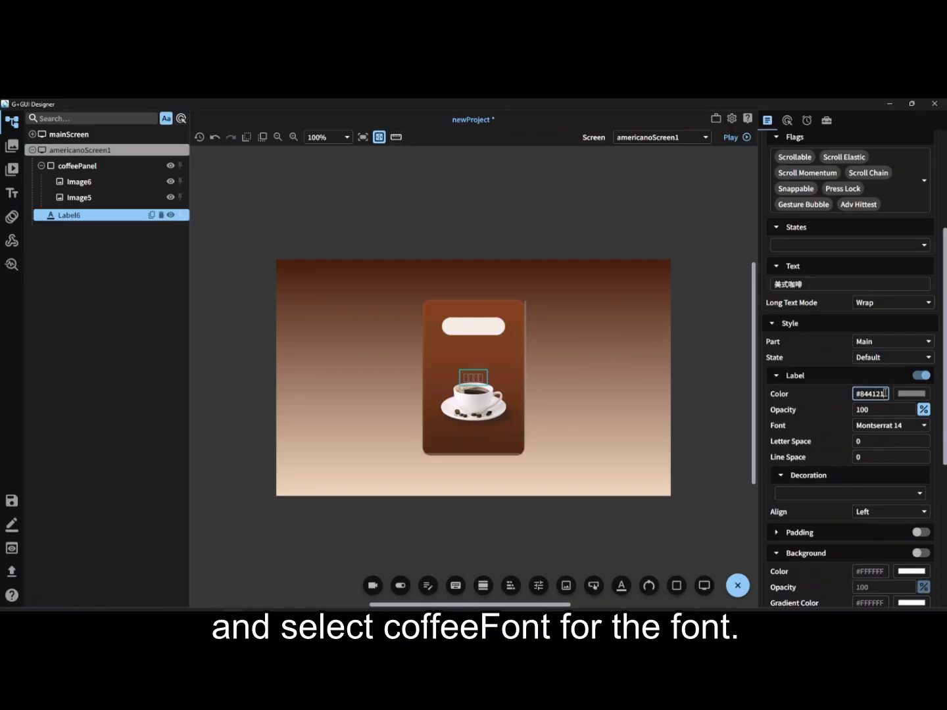
{"action": "left_click", "coordinate": [896, 427]}
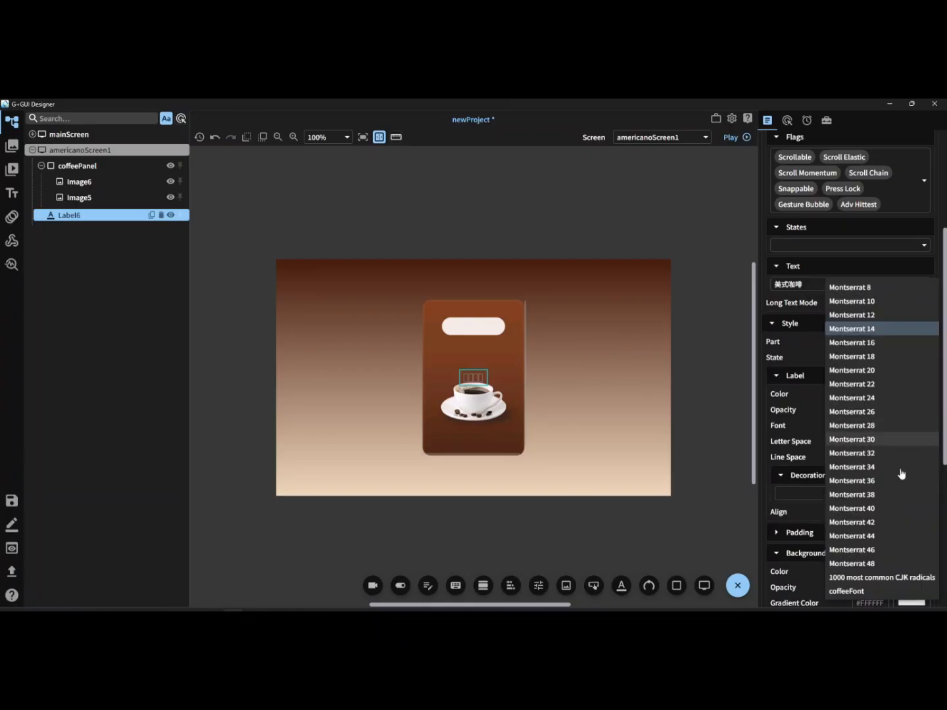
{"action": "left_click", "coordinate": [866, 591]}
- Nest Label6 inside coffeePanel and set its Y position to -102, over the white name plate
{"action": "left_click_drag", "start_coordinate": [69, 215], "coordinate": [89, 167]}
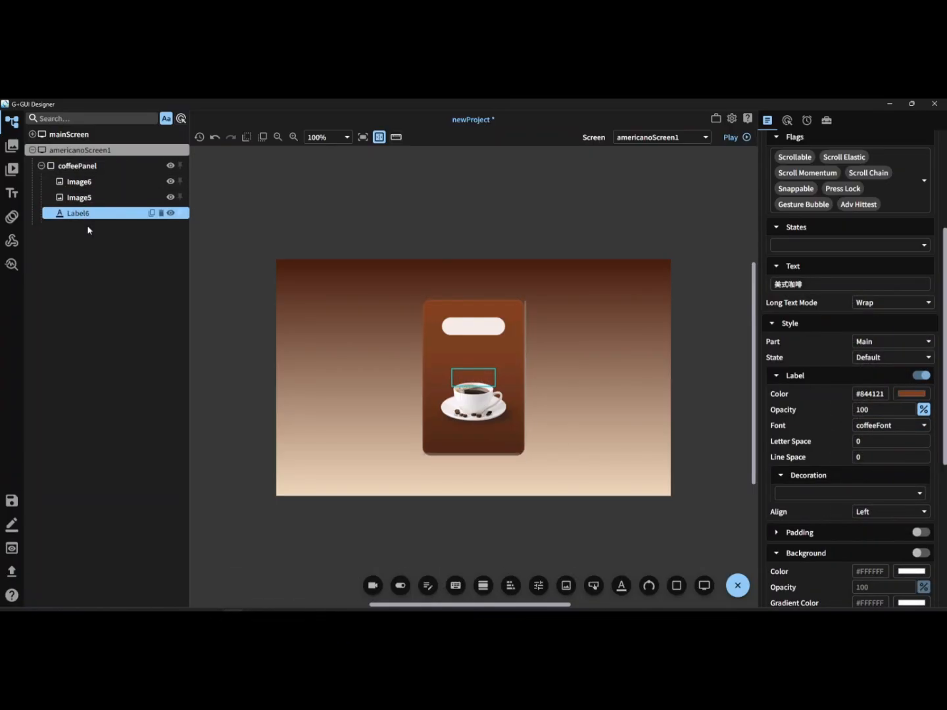
{"action": "scroll", "coordinate": [848, 263], "scroll_direction": "up", "scroll_amount": 5}
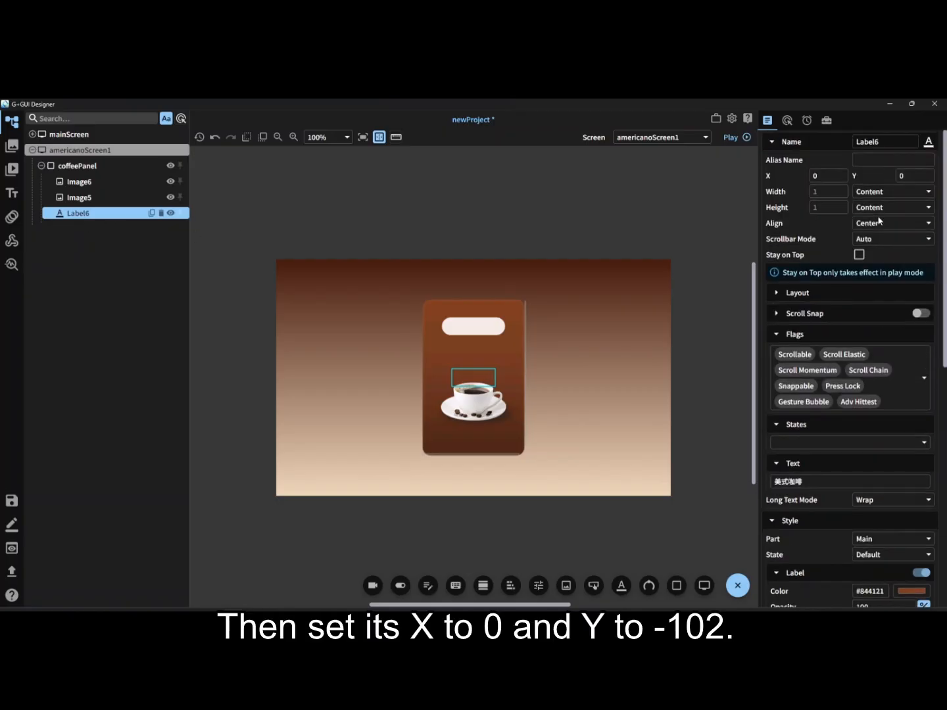
{"action": "left_click", "coordinate": [908, 176]}
{"action": "type", "text": "-102"}
{"action": "key", "text": "Return"}
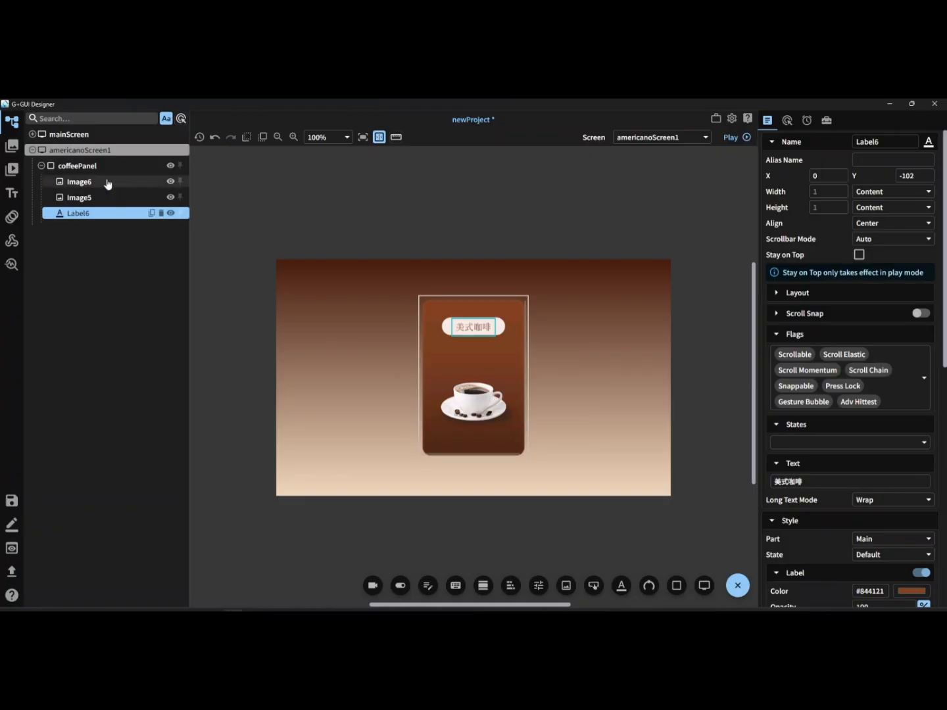
- Set coffeePanel's X to -225 and Y to 0, and set its scrollbar mode to Off
{"action": "left_click", "coordinate": [77, 166]}
{"action": "left_click", "coordinate": [810, 176]}
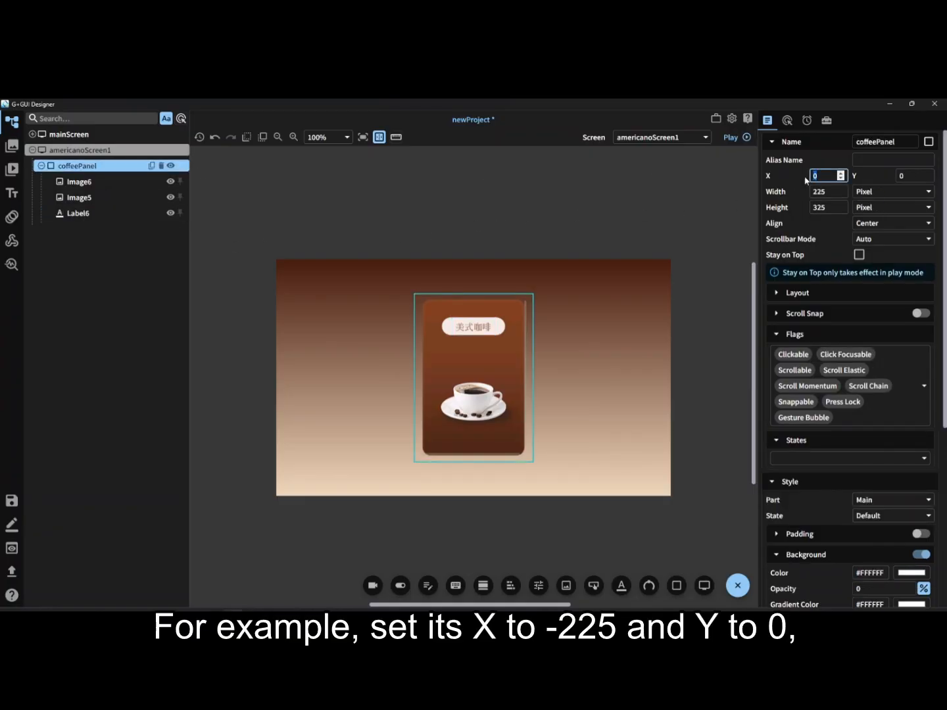
{"action": "left_click", "coordinate": [916, 176]}
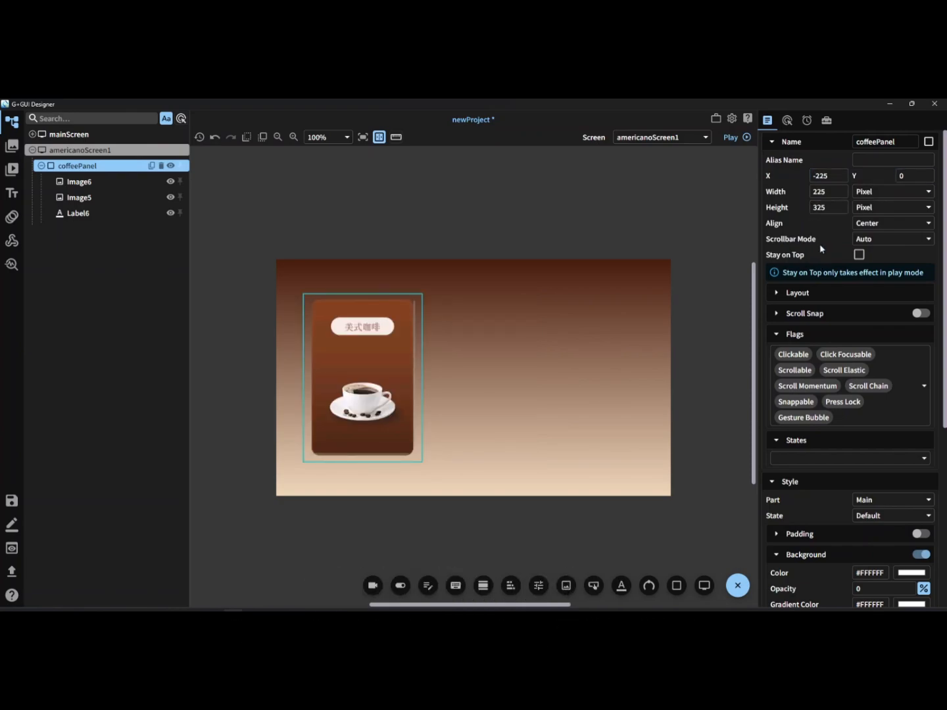
{"action": "left_click", "coordinate": [875, 239]}
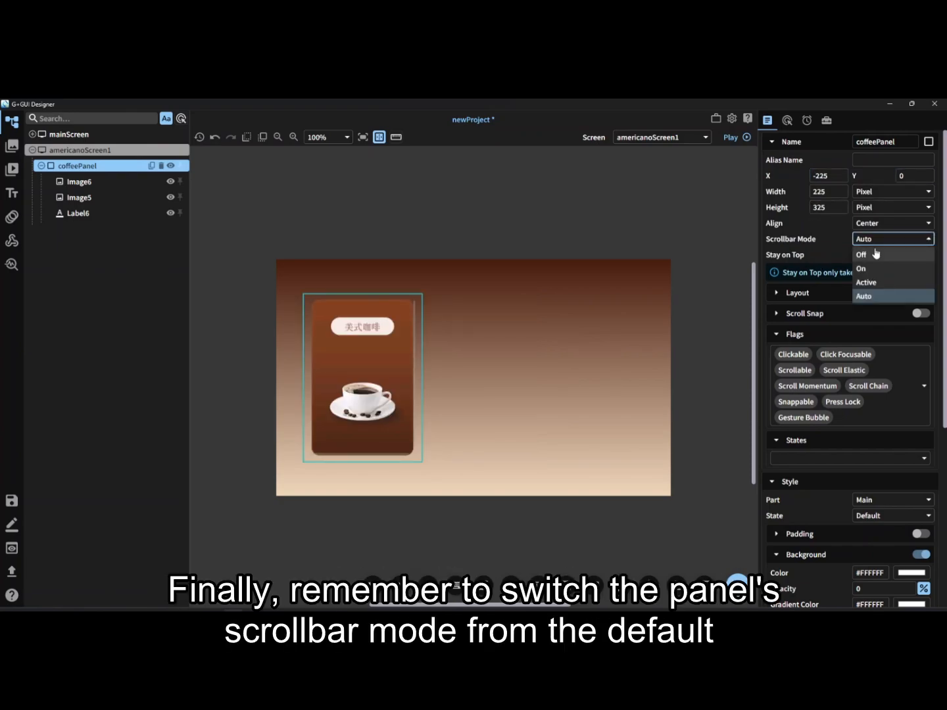
{"action": "left_click", "coordinate": [875, 254]}
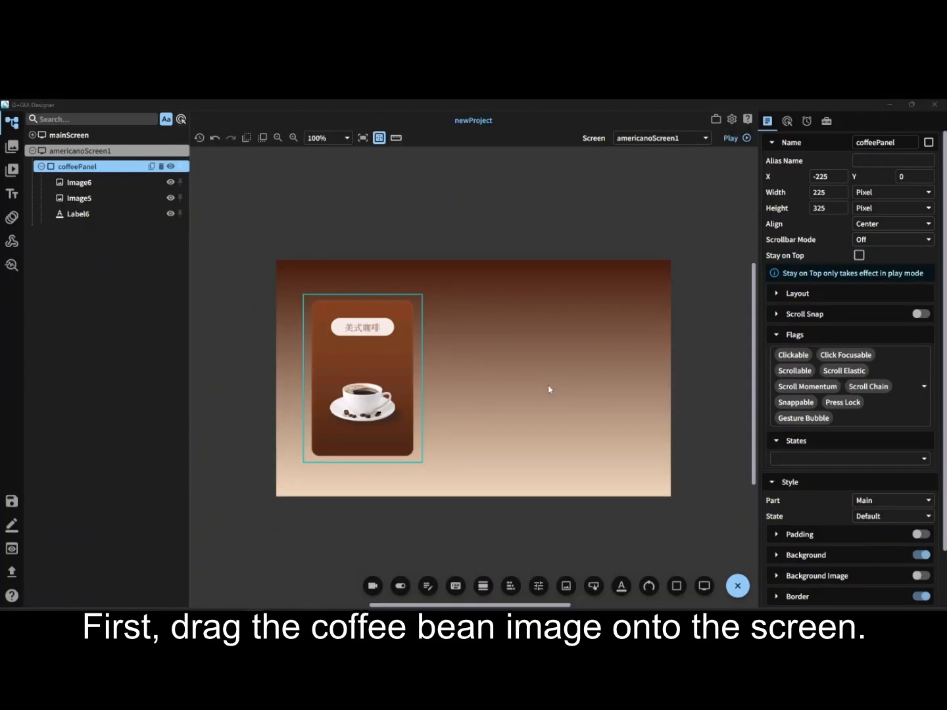
- Place formula_coffeebean.png on the screen beside the upper part of the coffee panel, at about X -43, Y -113
{"action": "left_click", "coordinate": [9, 148]}
{"action": "scroll", "coordinate": [79, 296], "scroll_direction": "down", "scroll_amount": 5}
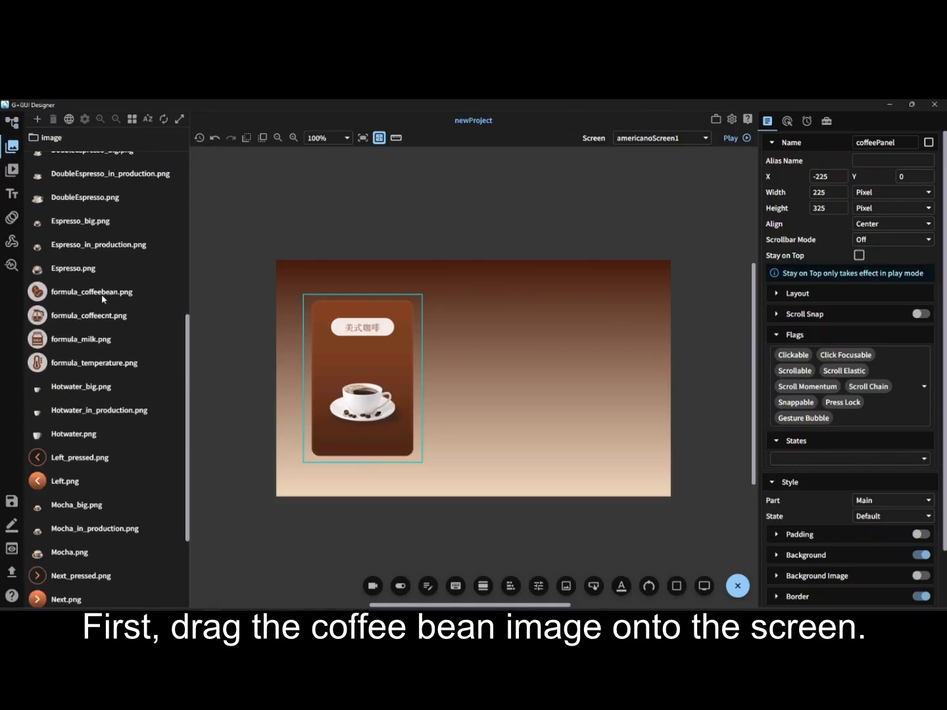
{"action": "left_click_drag", "start_coordinate": [41, 290], "coordinate": [453, 329]}
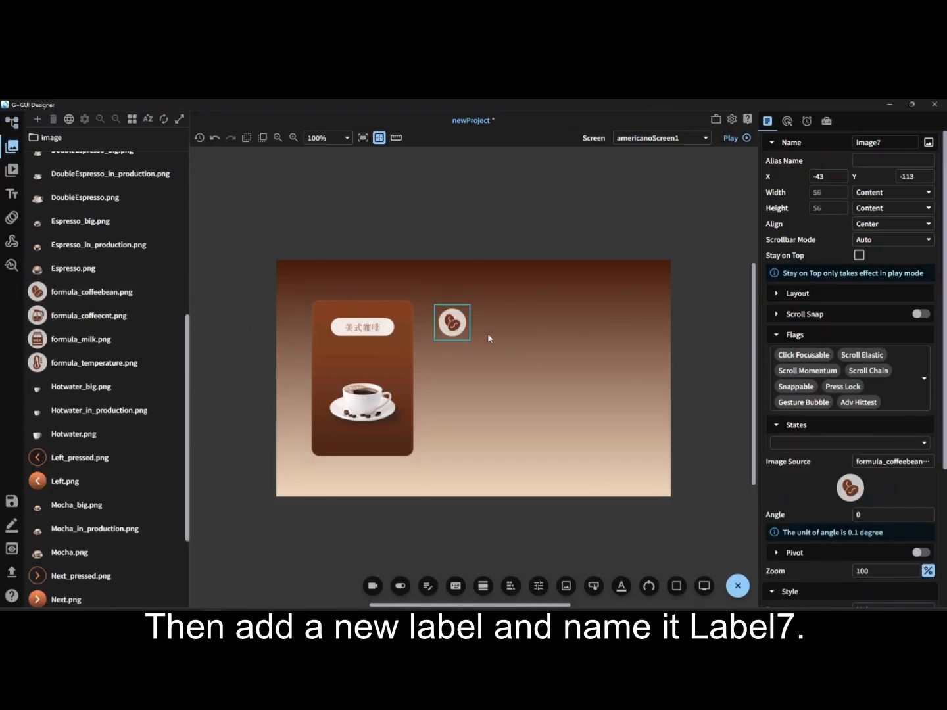
- Add a label named Label7 and set its text to 咖啡豆
{"action": "left_click", "coordinate": [621, 586]}
{"action": "left_click", "coordinate": [901, 144]}
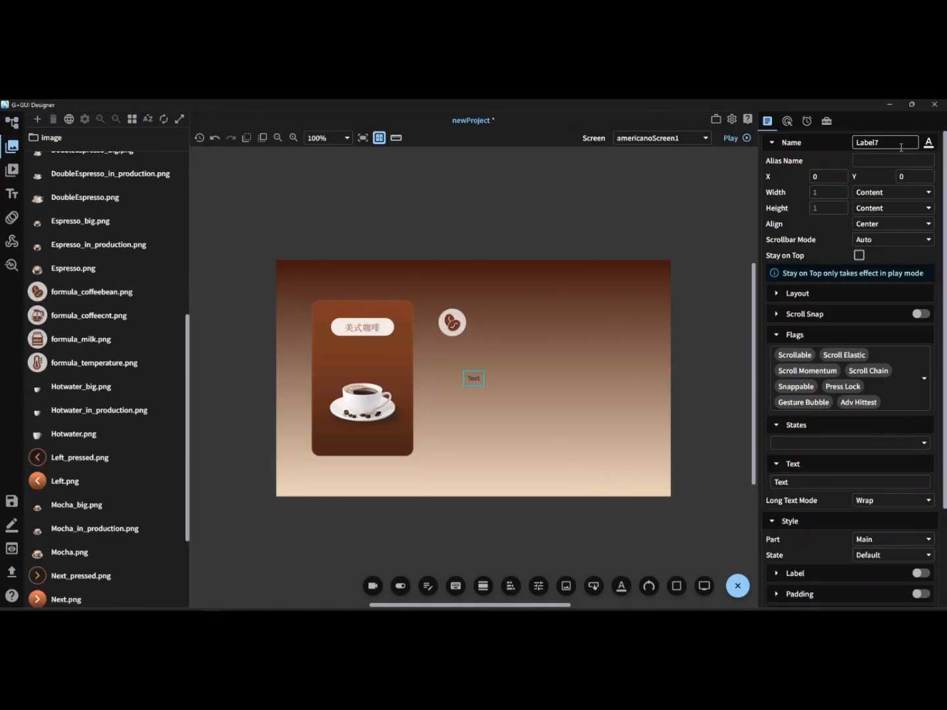
{"action": "left_click", "coordinate": [836, 483]}
{"action": "type", "text": "咖啡豆"}
- Enable Label7's label style, give the text a light color and set its font to coffeeFont
{"action": "scroll", "coordinate": [917, 433], "scroll_direction": "down", "scroll_amount": 2}
{"action": "left_click", "coordinate": [922, 475]}
{"action": "left_click", "coordinate": [862, 494]}
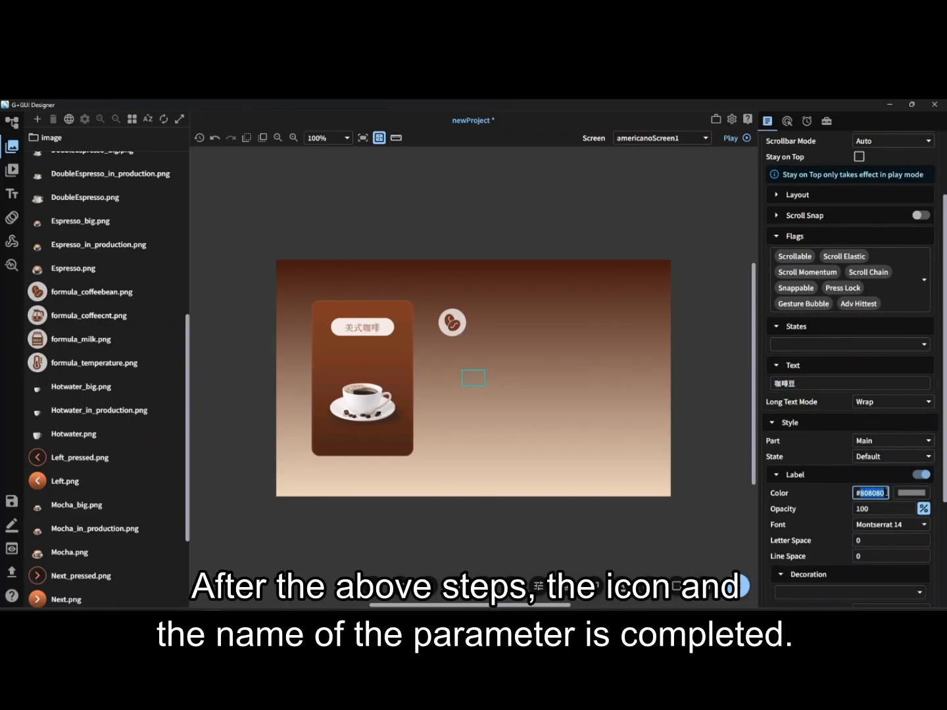
{"action": "type", "text": "#FF"}
{"action": "key", "text": "Return"}
{"action": "left_click", "coordinate": [909, 524]}
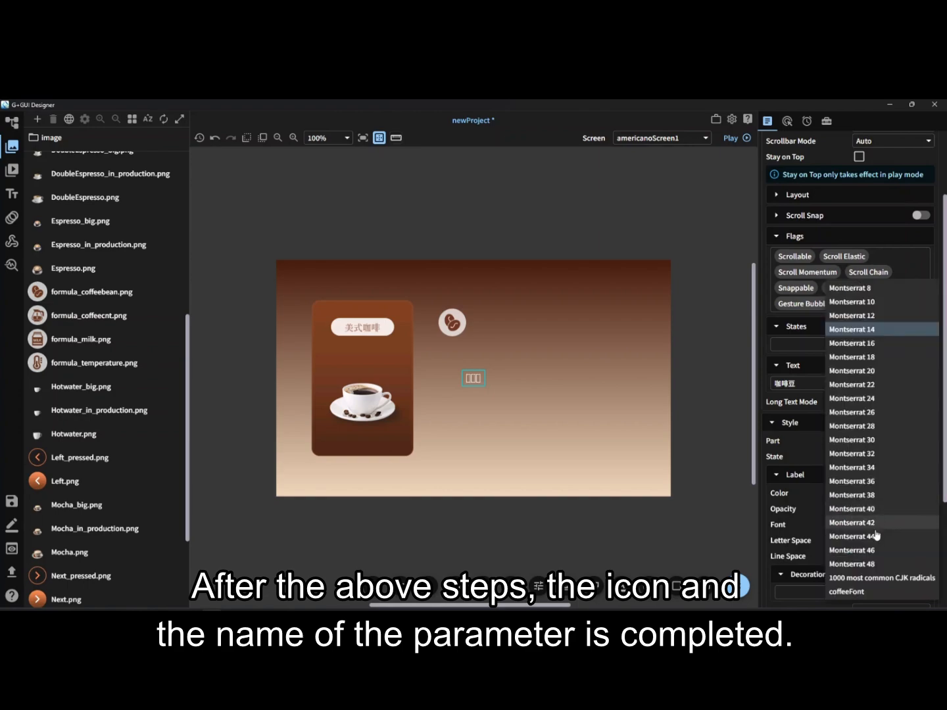
{"action": "left_click", "coordinate": [848, 593]}
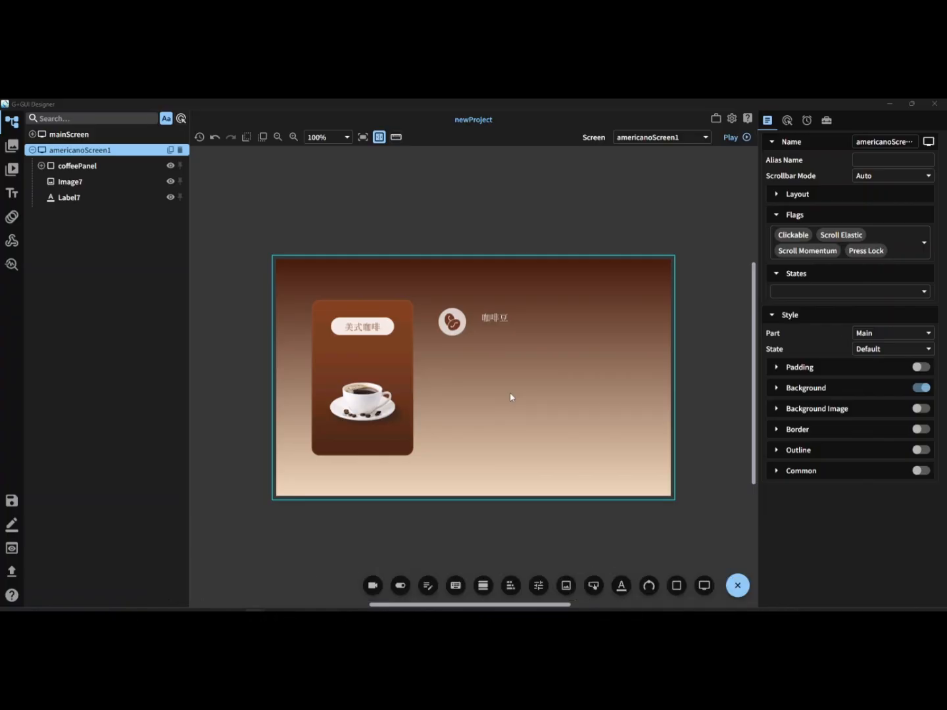
- Add a slider named Slider1, 150 pixels wide, and set its height to 38 pixels
{"action": "left_click", "coordinate": [538, 585]}
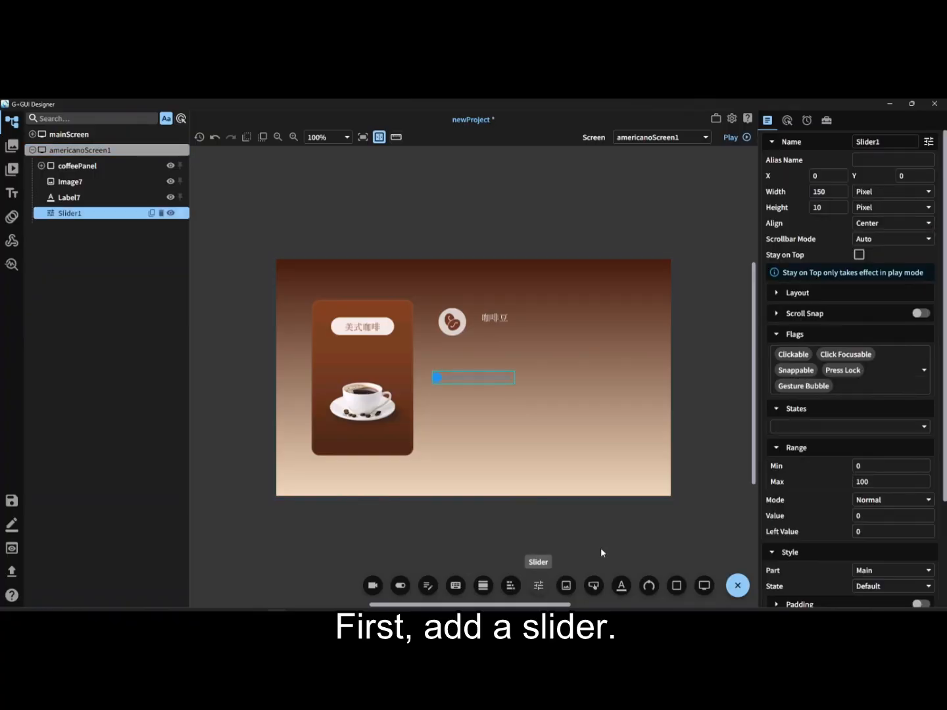
{"action": "left_click", "coordinate": [902, 142]}
{"action": "left_click", "coordinate": [822, 208]}
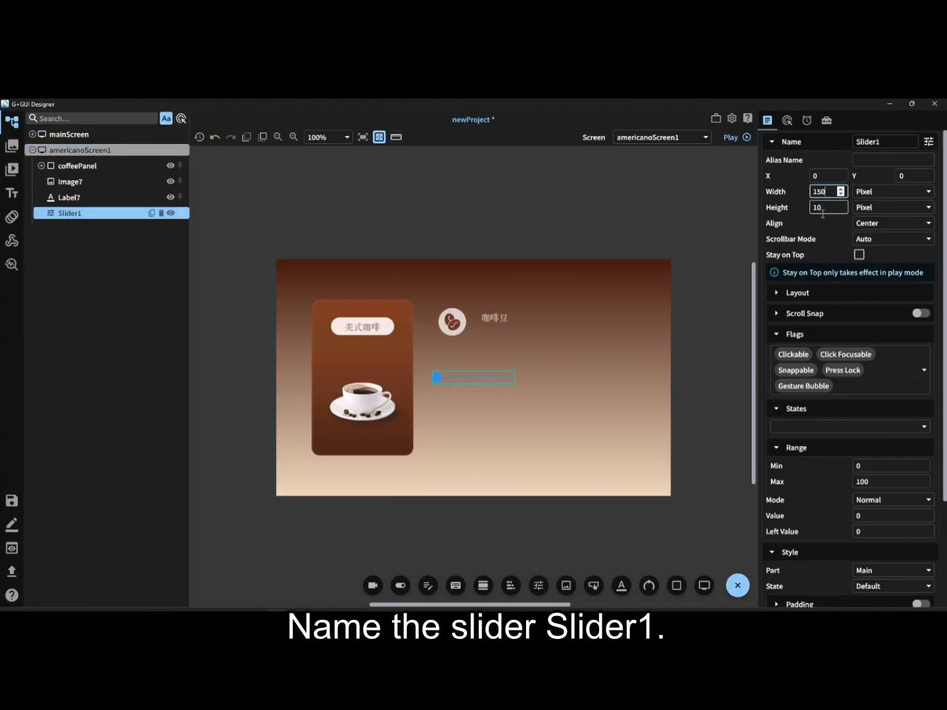
{"action": "type", "text": "38"}
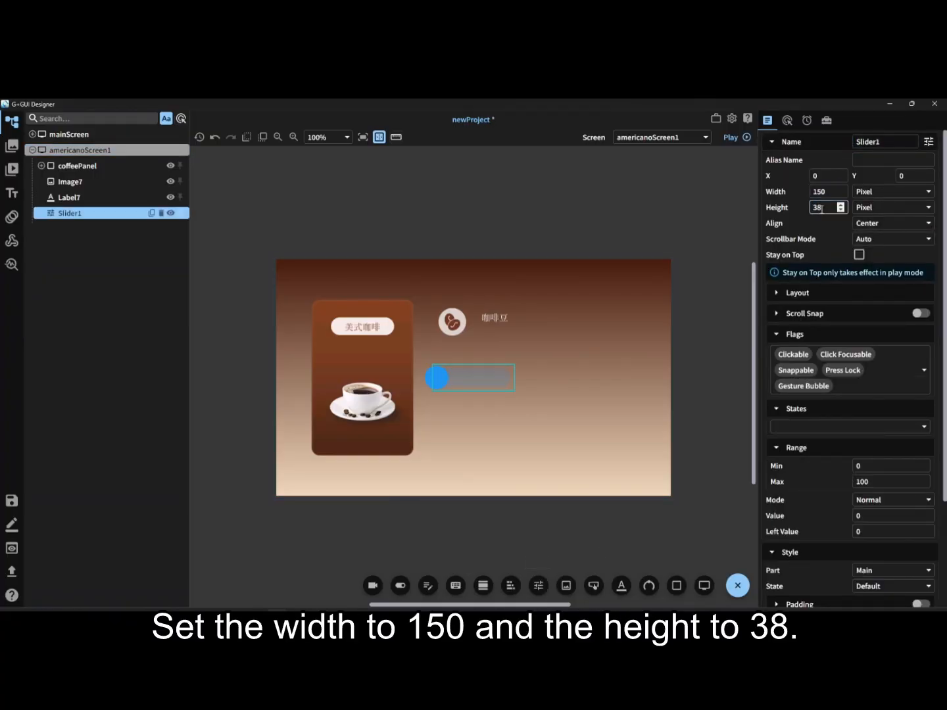
- Set Slider1's value to 50 so that its indicator is centered
{"action": "scroll", "coordinate": [831, 258], "scroll_direction": "down", "scroll_amount": 3}
{"action": "left_click", "coordinate": [864, 382]}
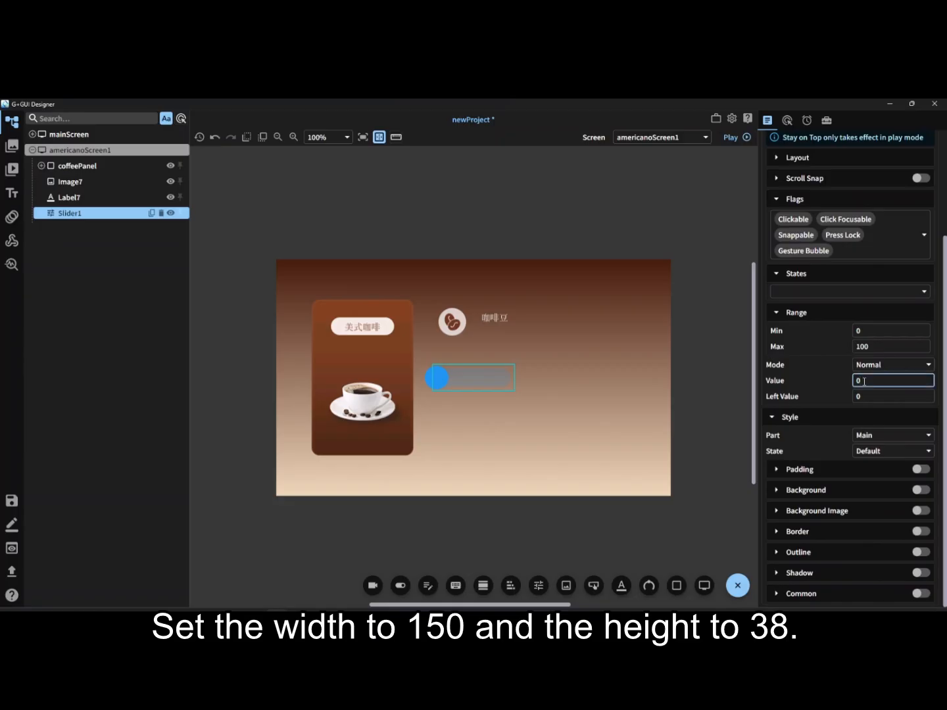
{"action": "key", "text": "BackSpace"}
{"action": "type", "text": "50"}
{"action": "key", "text": "Return"}
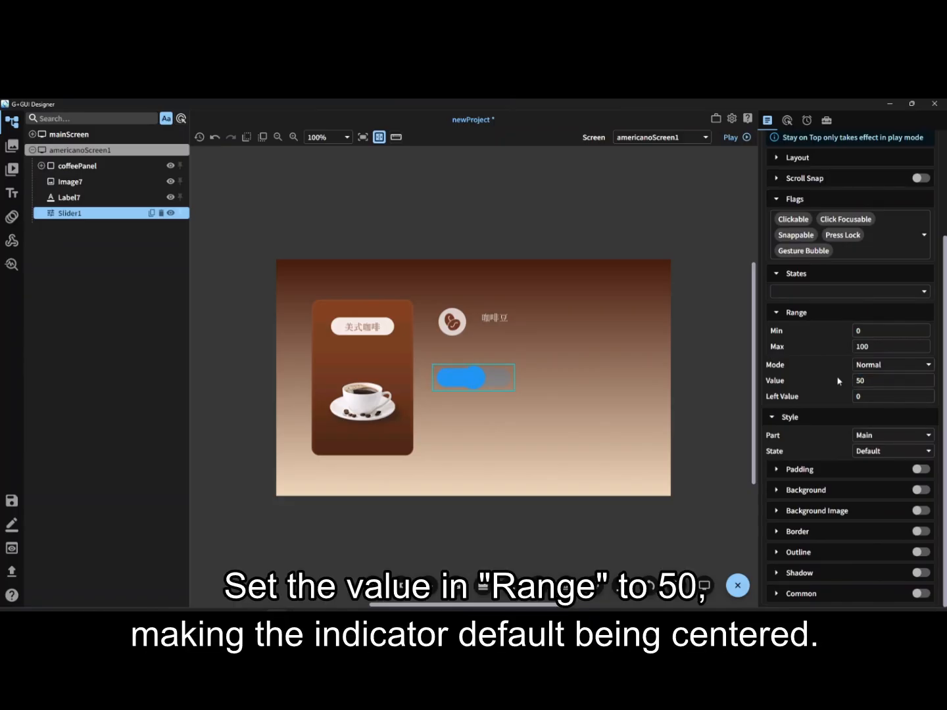
- Enable Slider1's main background with color #312421 and gradient direction None
{"action": "left_click", "coordinate": [920, 489]}
{"action": "scroll", "coordinate": [891, 460], "scroll_direction": "down", "scroll_amount": 2}
{"action": "scroll", "coordinate": [892, 453], "scroll_direction": "down", "scroll_amount": 1}
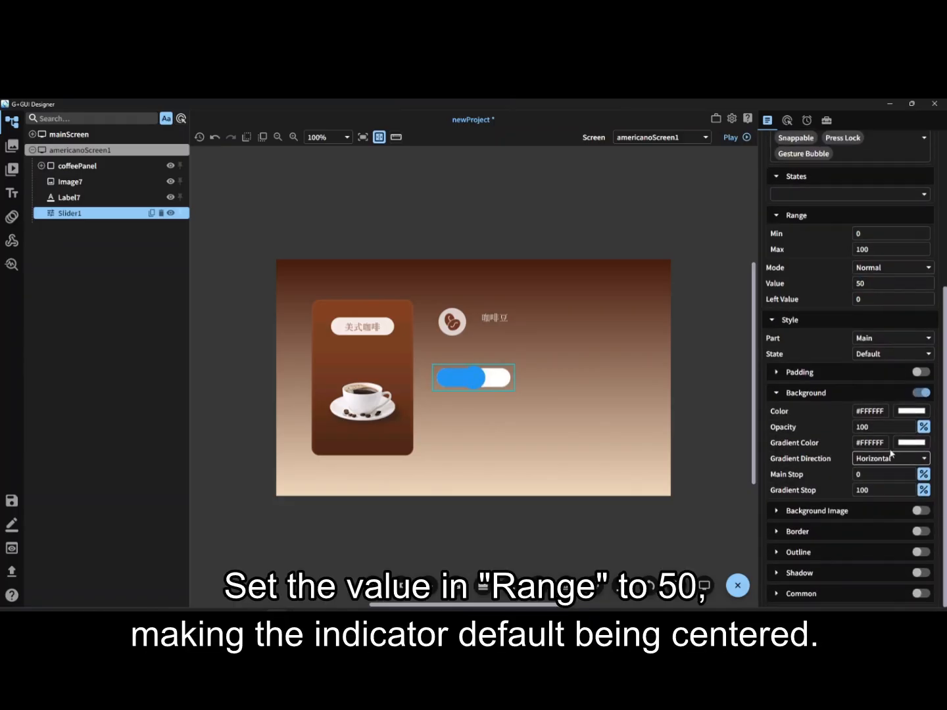
{"action": "double_click", "coordinate": [881, 411]}
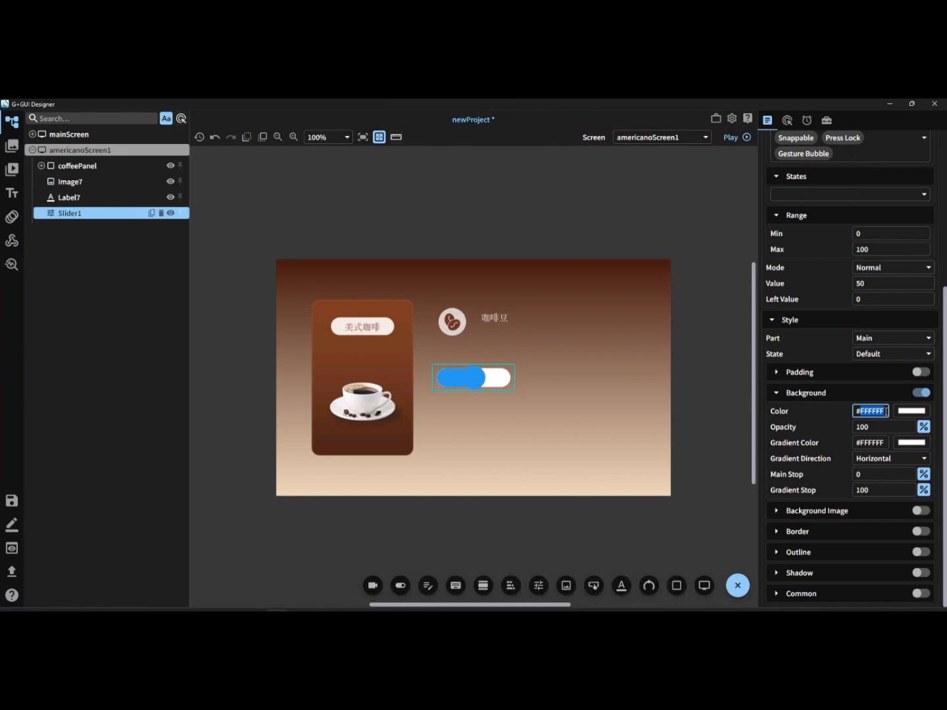
{"action": "type", "text": "#312421"}
{"action": "key", "text": "Return"}
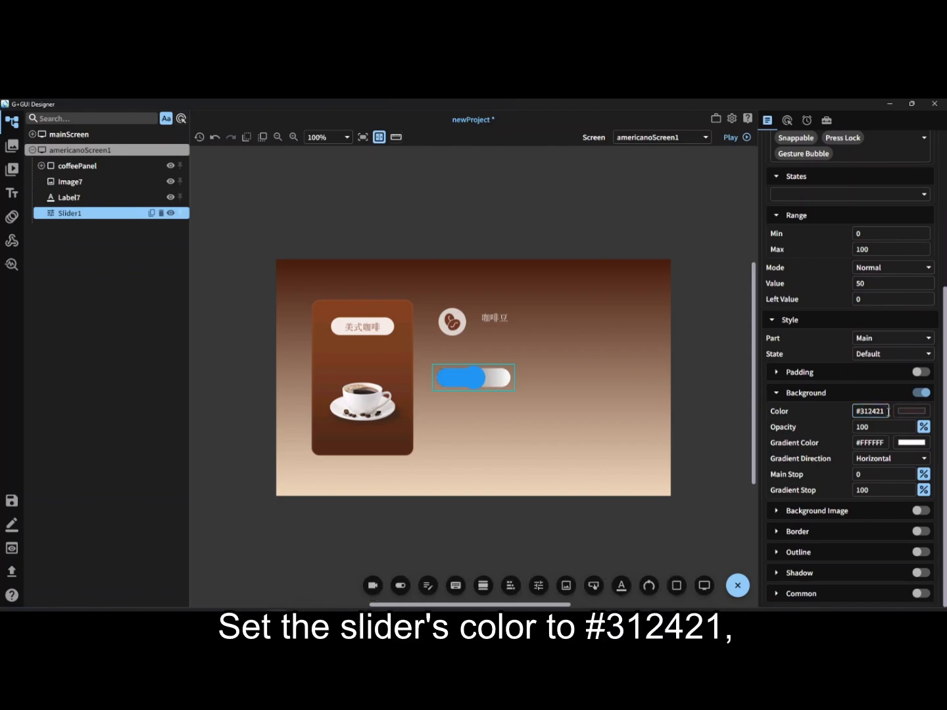
{"action": "left_click", "coordinate": [875, 460]}
{"action": "left_click", "coordinate": [868, 474]}
- Enable Slider1's border and set the border color to #A16B52
{"action": "left_click", "coordinate": [921, 531]}
{"action": "left_click_drag", "start_coordinate": [886, 549], "coordinate": [863, 549]}
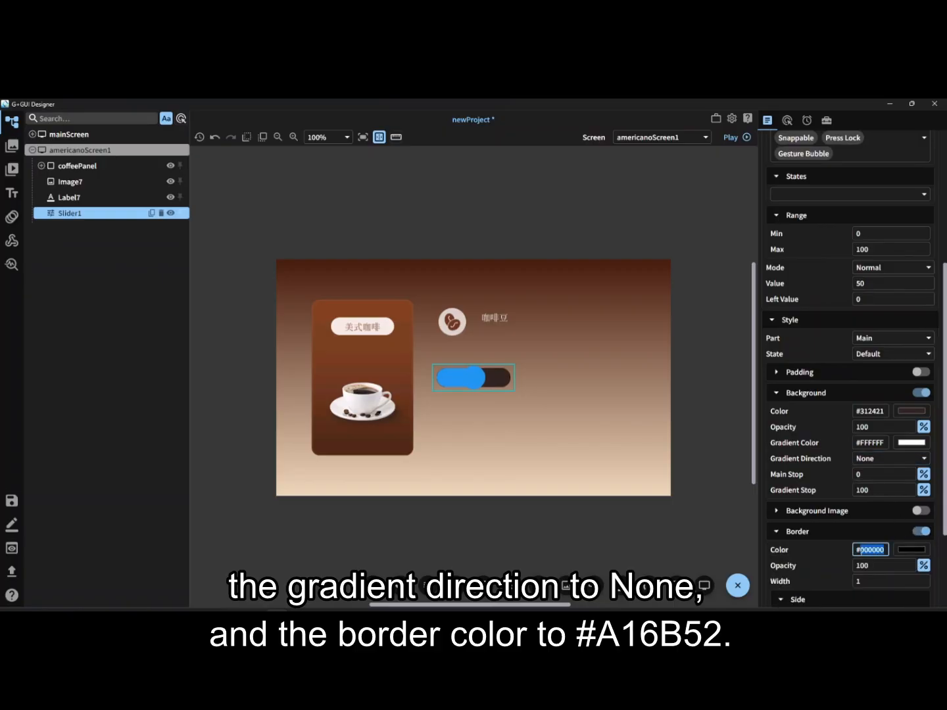
{"action": "type", "text": "A16B52"}
{"action": "key", "text": "Return"}
{"action": "scroll", "coordinate": [849, 553], "scroll_direction": "down", "scroll_amount": 3}
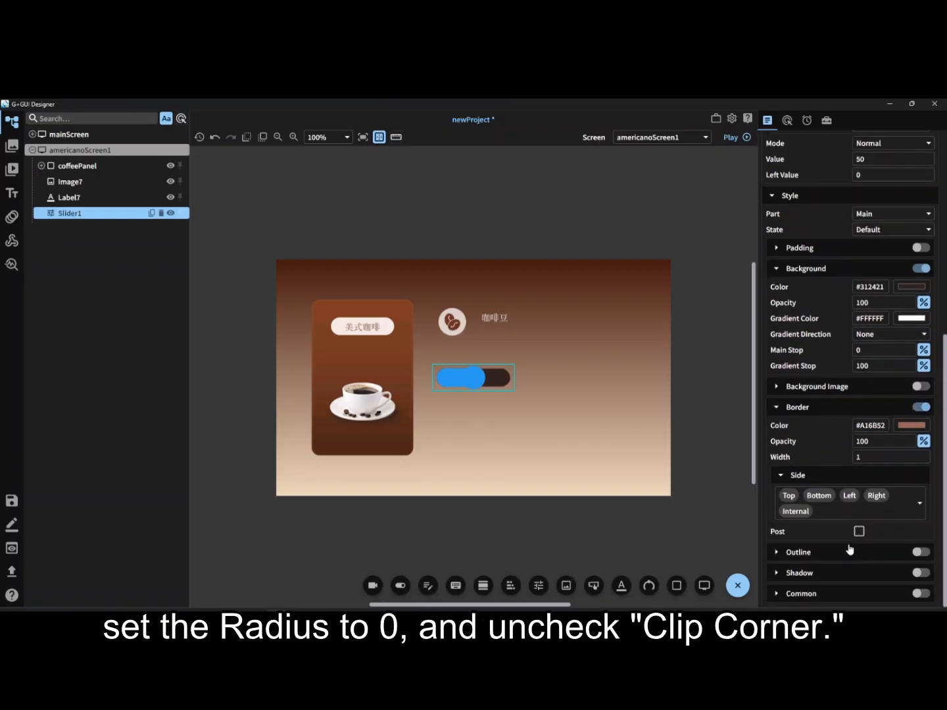
- Enable the Common style of Slider1's Main part with radius 0 and Clip Corner off
{"action": "left_click", "coordinate": [921, 595]}
{"action": "left_click", "coordinate": [890, 546]}
{"action": "left_click", "coordinate": [884, 562]}
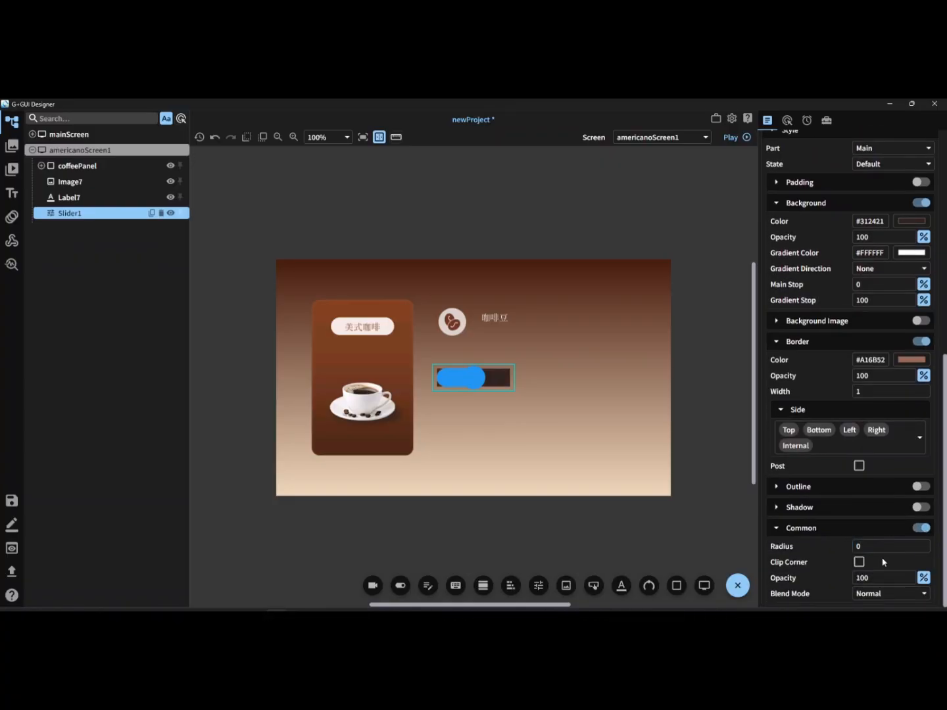
- Enable the background of Slider1's Knob part and set its opacity to 0 to hide the knob
{"action": "scroll", "coordinate": [886, 510], "scroll_direction": "up", "scroll_amount": 5}
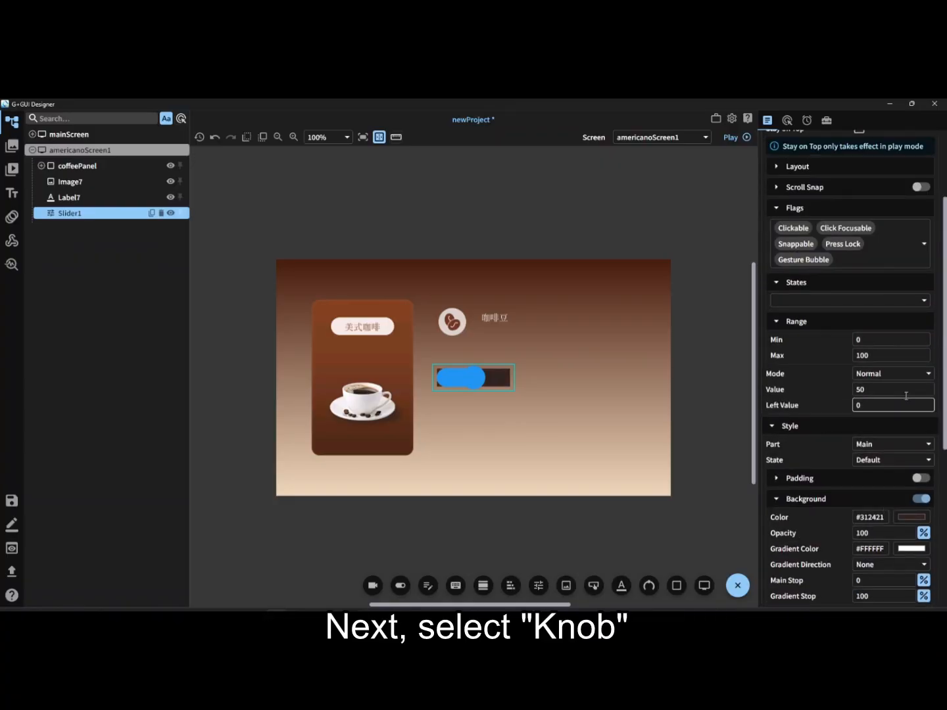
{"action": "left_click", "coordinate": [902, 445]}
{"action": "left_click", "coordinate": [888, 488]}
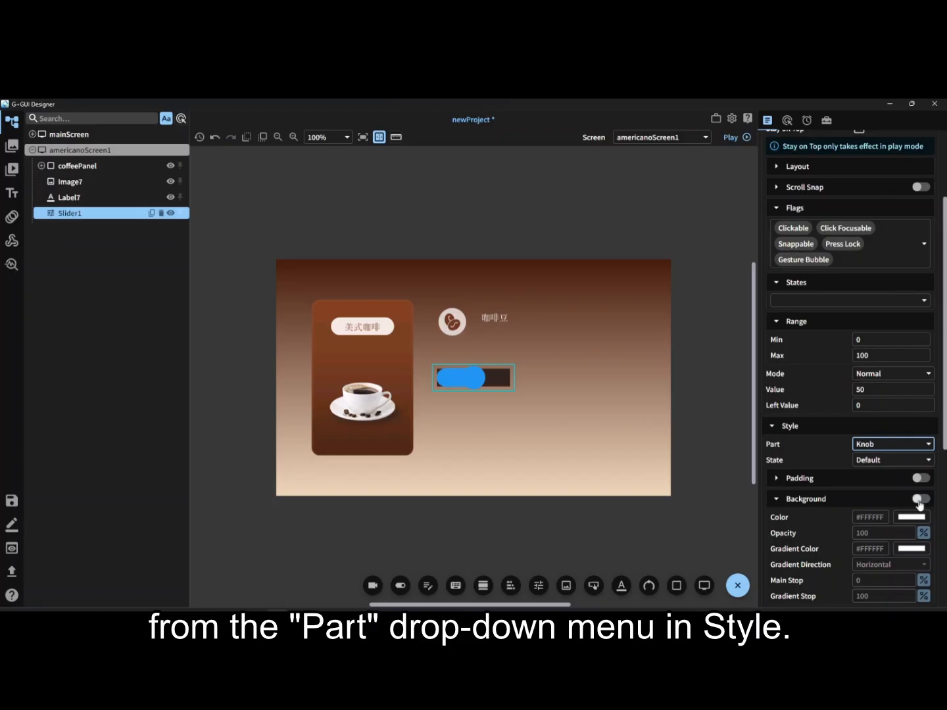
{"action": "left_click_drag", "start_coordinate": [887, 528], "coordinate": [848, 536]}
{"action": "type", "text": "0"}
{"action": "key", "text": "Return"}
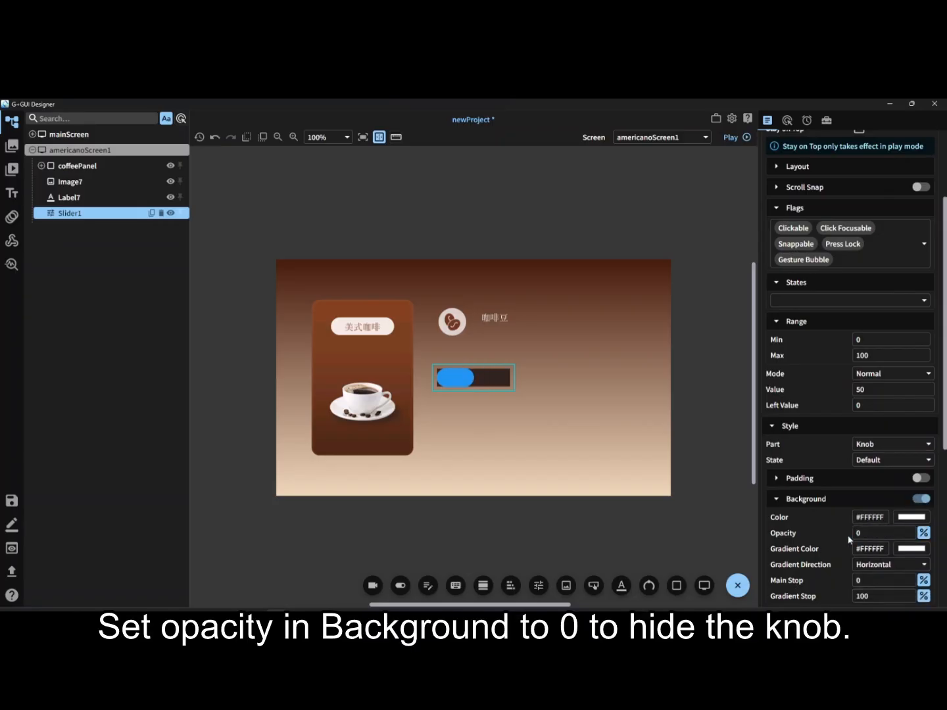
- Enable the knob's Common style with radius 0 and Clip Corner off
{"action": "scroll", "coordinate": [833, 530], "scroll_direction": "down", "scroll_amount": 2}
{"action": "scroll", "coordinate": [837, 524], "scroll_direction": "down", "scroll_amount": 6}
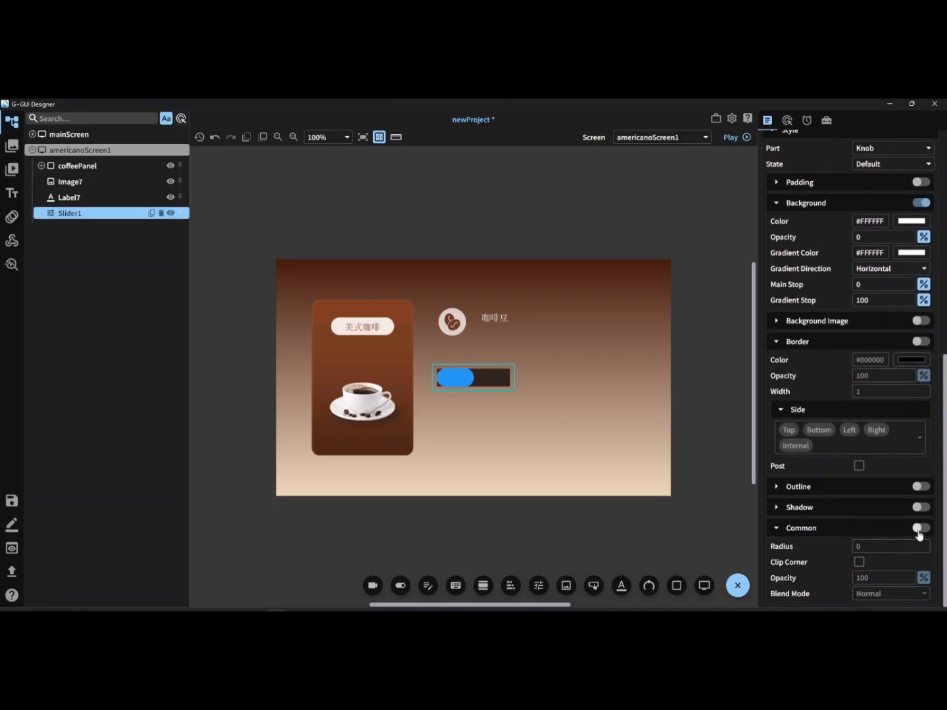
{"action": "left_click", "coordinate": [898, 545]}
{"action": "double_click", "coordinate": [896, 545]}
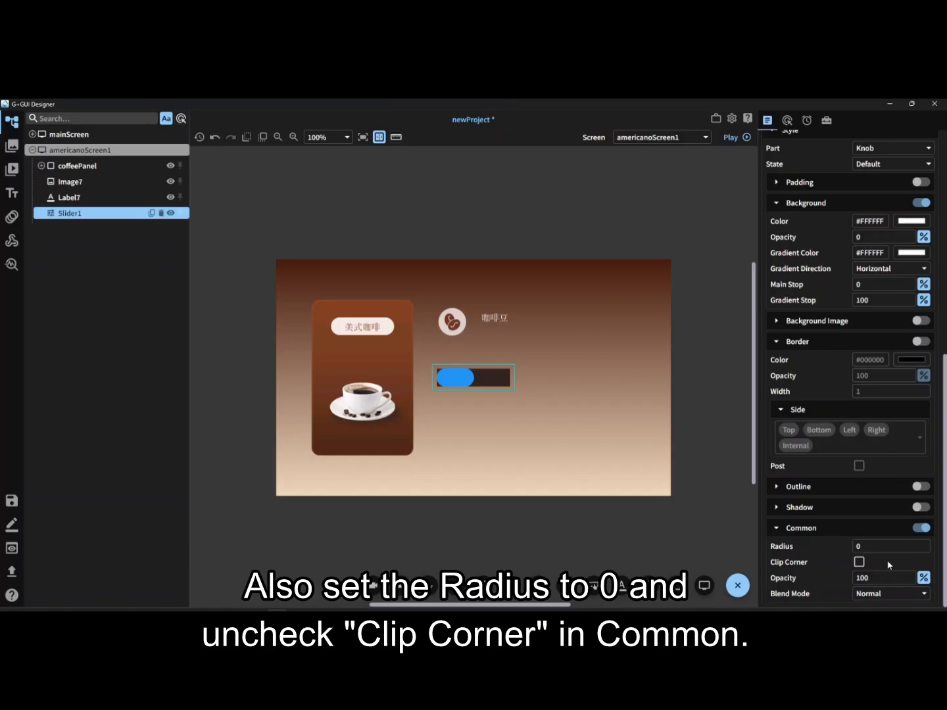
- Enable the background of Slider1's Indicator part with color #FFFFFF, gradient color #EA5A2A and gradient direction Horizontal
{"action": "scroll", "coordinate": [887, 557], "scroll_direction": "up", "scroll_amount": 7}
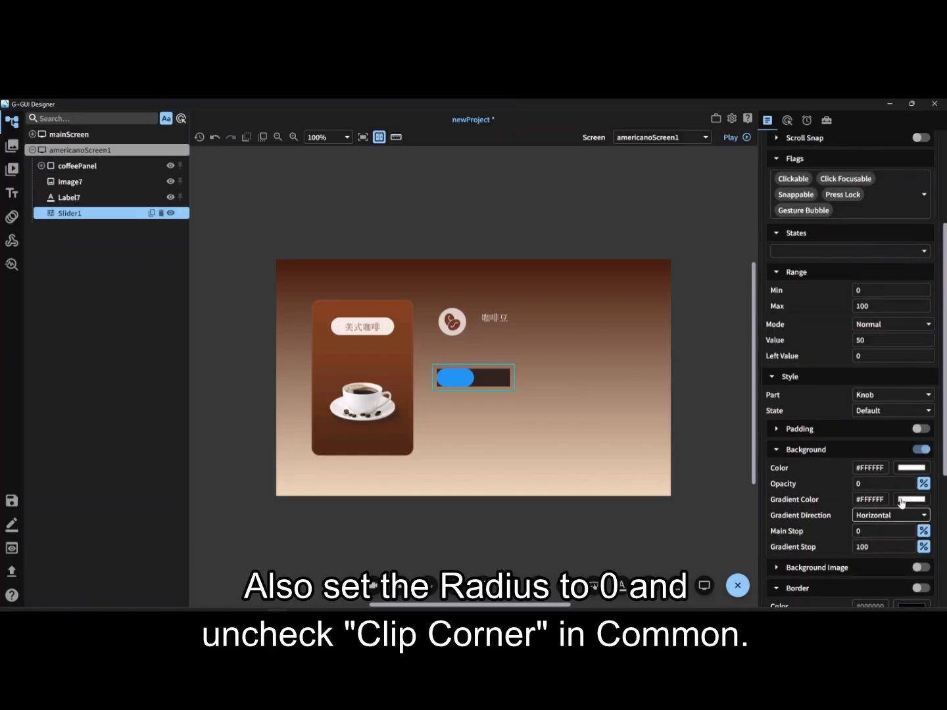
{"action": "left_click", "coordinate": [908, 395]}
{"action": "left_click", "coordinate": [904, 425]}
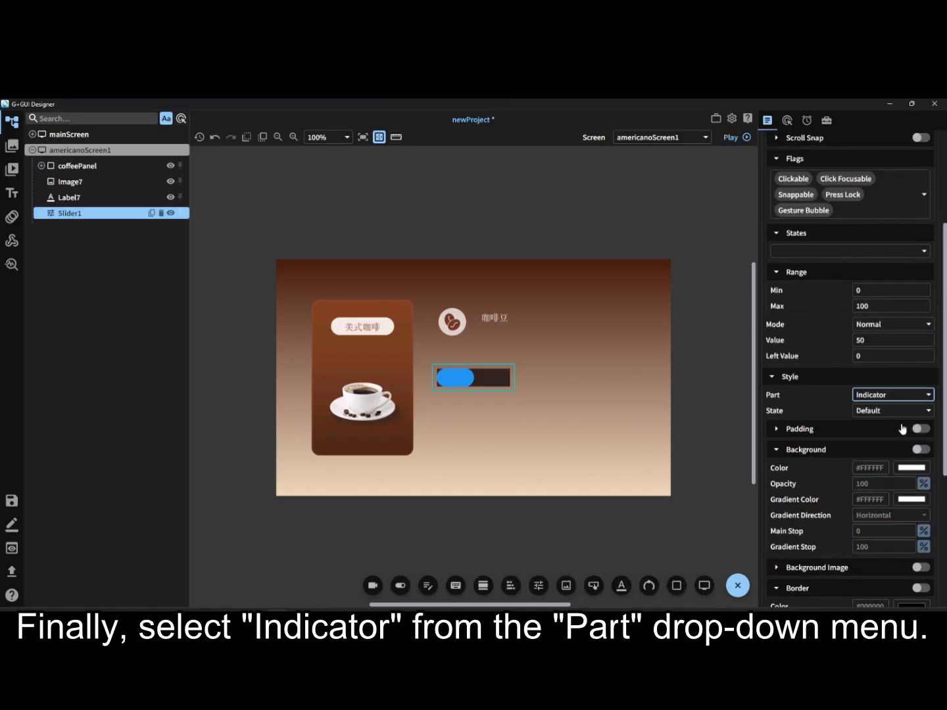
{"action": "left_click", "coordinate": [921, 450]}
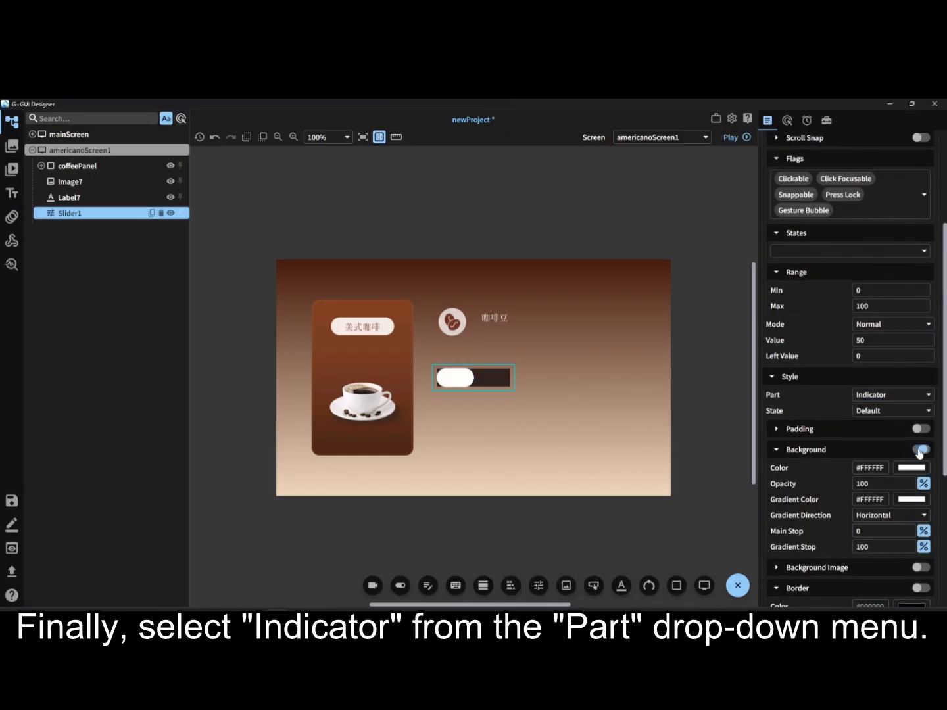
{"action": "left_click", "coordinate": [884, 468]}
{"action": "left_click", "coordinate": [880, 501]}
{"action": "key", "text": "ctrl+a"}
{"action": "type", "text": "#EA5A2A"}
{"action": "key", "text": "Return"}
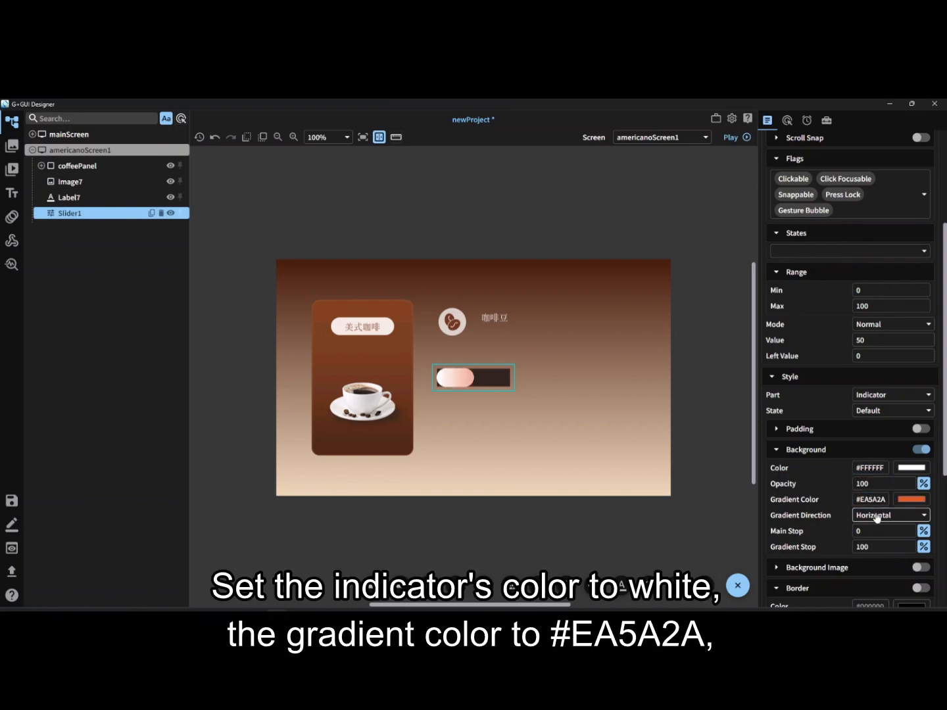
{"action": "left_click", "coordinate": [884, 517]}
{"action": "left_click", "coordinate": [874, 545]}
- Enable the indicator's Common style with radius 0 and Clip Corner off
{"action": "scroll", "coordinate": [840, 514], "scroll_direction": "down", "scroll_amount": 5}
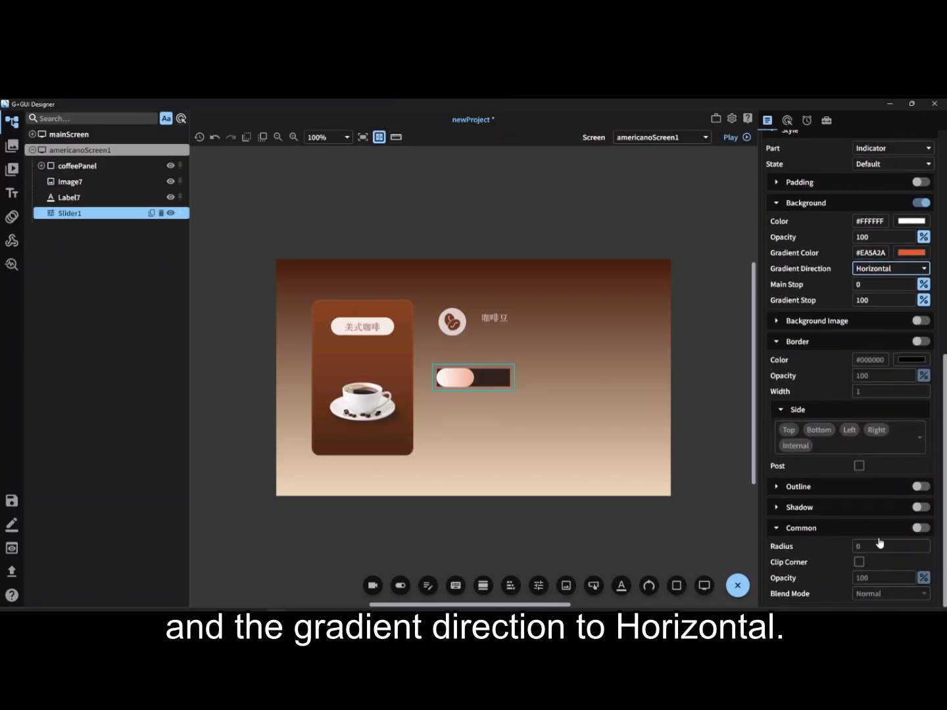
{"action": "left_click", "coordinate": [920, 528]}
{"action": "left_click", "coordinate": [889, 546]}
{"action": "key", "text": "Return"}
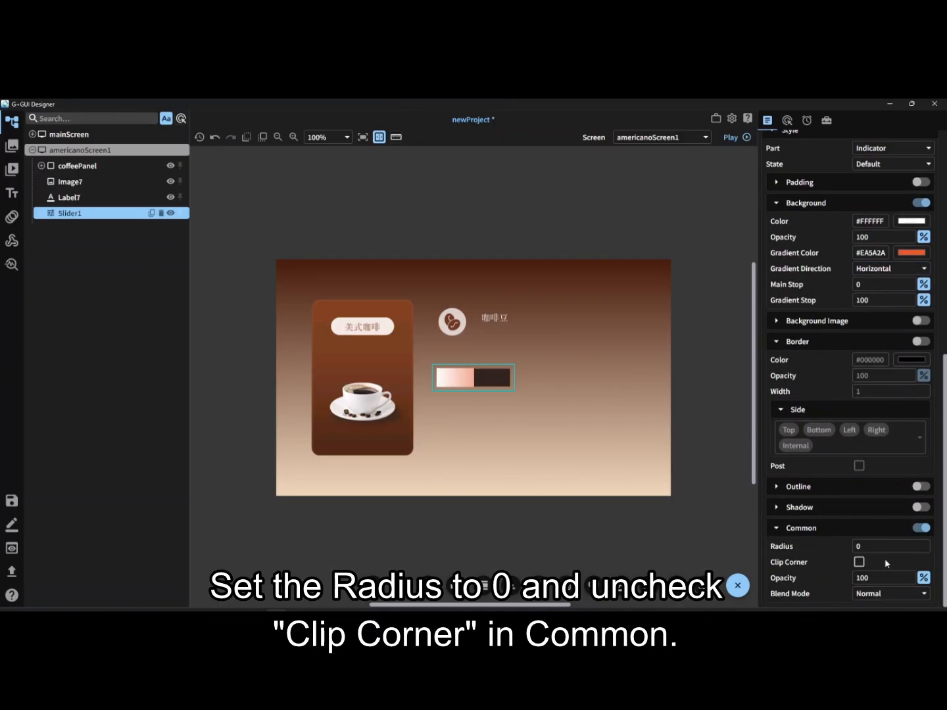
- Add a button to americanoScreen1 and name it minusButton1
{"action": "left_click", "coordinate": [623, 439]}
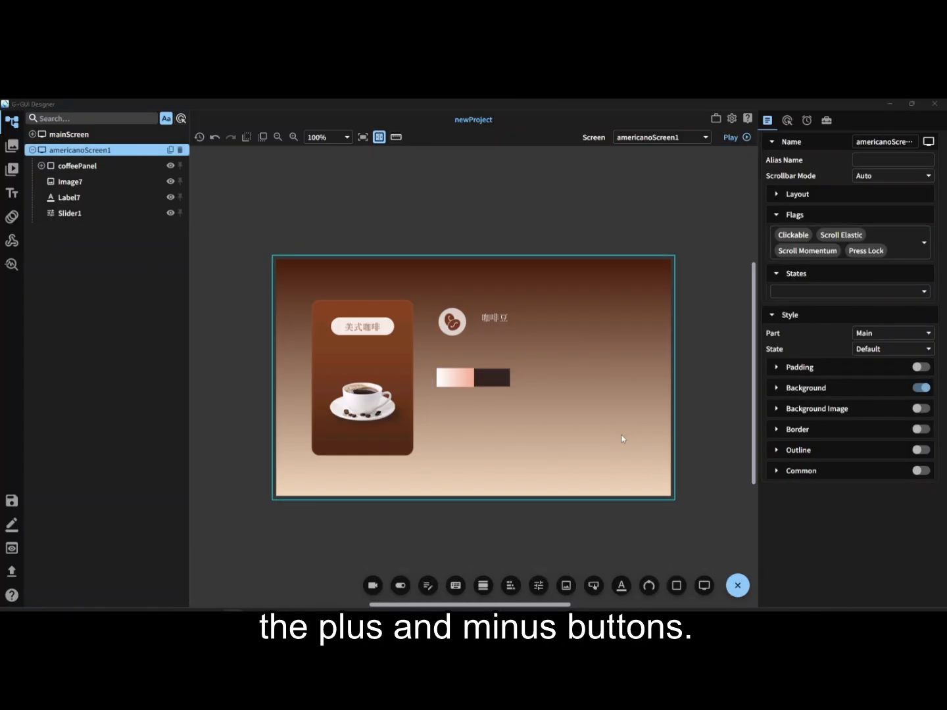
{"action": "left_click", "coordinate": [594, 586]}
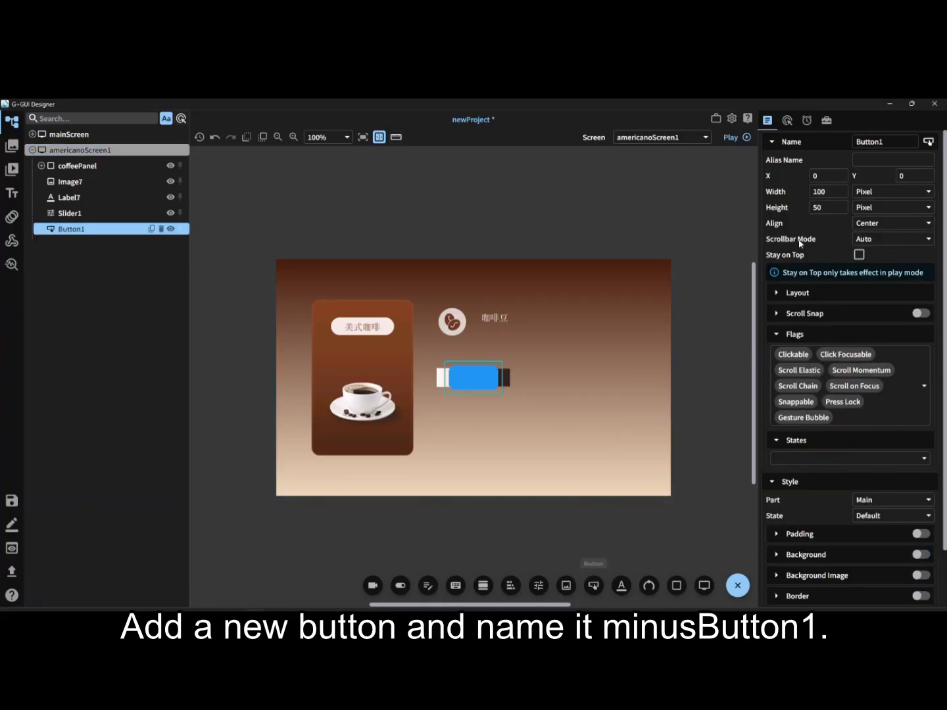
{"action": "left_click", "coordinate": [862, 142]}
{"action": "type", "text": "minus"}
- Enable minusButton1's background image and use Reduce_normal.png as its source
{"action": "scroll", "coordinate": [856, 437], "scroll_direction": "down", "scroll_amount": 2}
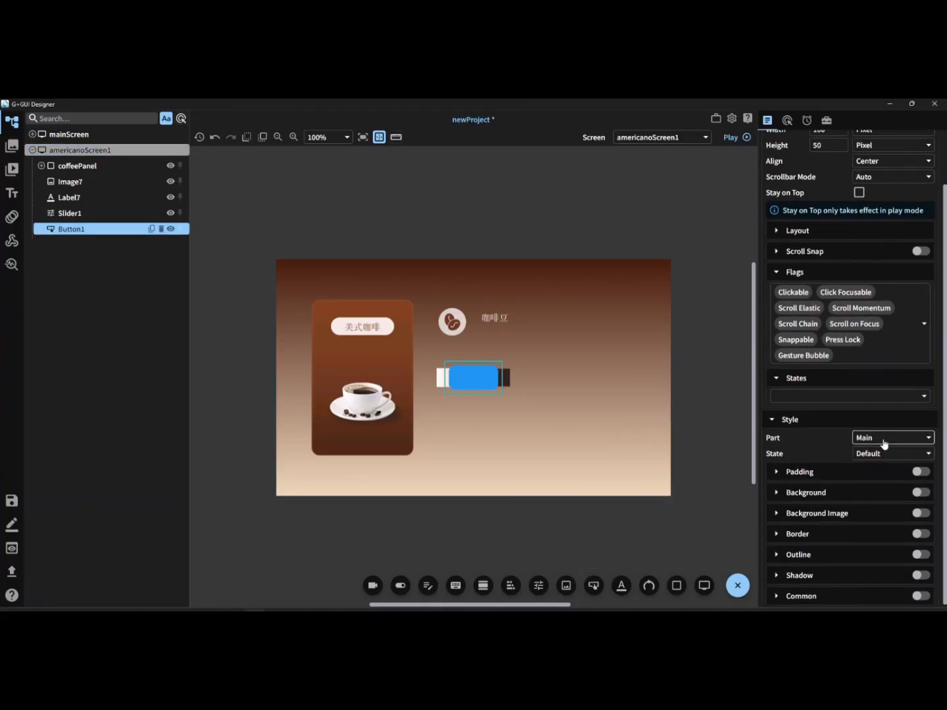
{"action": "left_click", "coordinate": [920, 512]}
{"action": "left_click", "coordinate": [891, 530]}
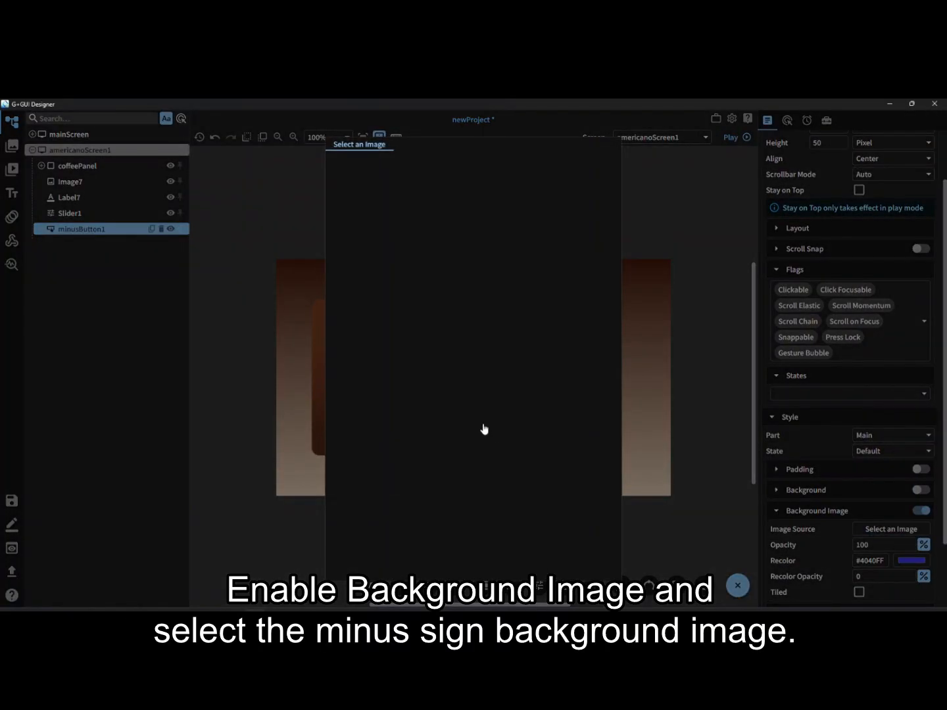
{"action": "left_click", "coordinate": [373, 382]}
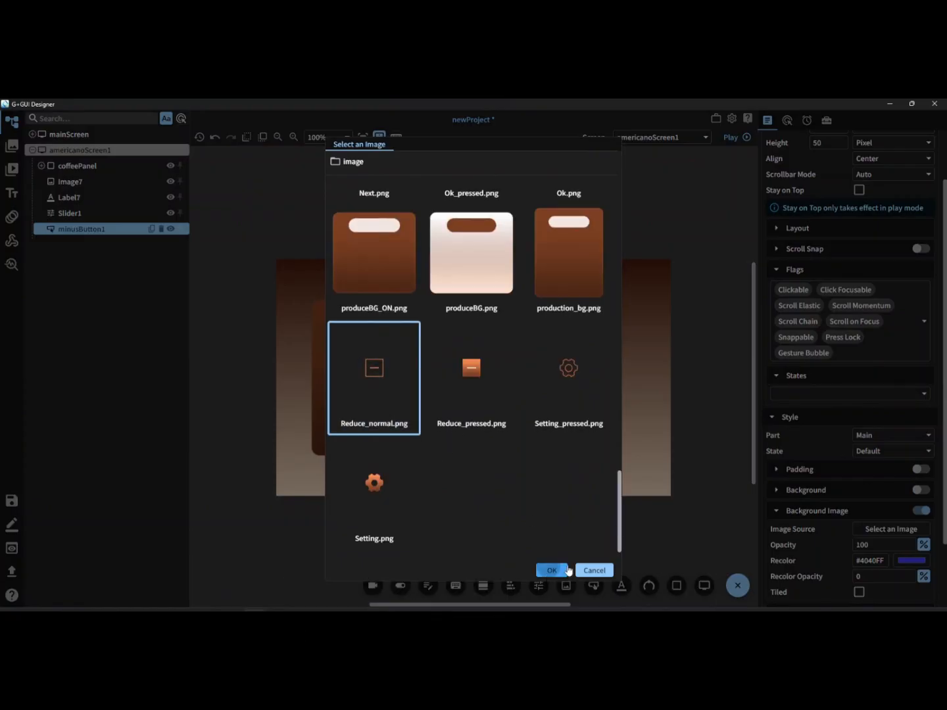
{"action": "left_click", "coordinate": [552, 571]}
- Set minusButton1's width and height to 45 pixels each
{"action": "scroll", "coordinate": [798, 299], "scroll_direction": "up", "scroll_amount": 1}
{"action": "double_click", "coordinate": [820, 191]}
{"action": "type", "text": "45"}
{"action": "key", "text": "Tab"}
{"action": "type", "text": "45"}
{"action": "key", "text": "Return"}
- Enable minusButton1's background and set its opacity to 0
{"action": "scroll", "coordinate": [850, 376], "scroll_direction": "down", "scroll_amount": 5}
{"action": "left_click", "coordinate": [921, 381]}
{"action": "double_click", "coordinate": [873, 415]}
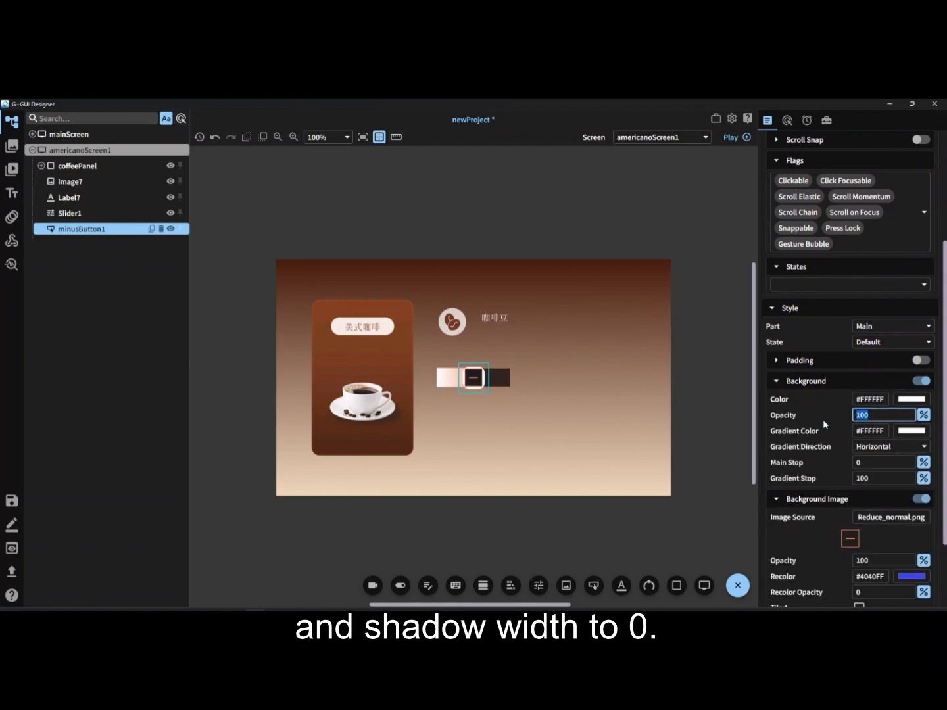
{"action": "type", "text": "0"}
{"action": "key", "text": "Return"}
- Enable minusButton1's shadow and set the shadow width to 0
{"action": "scroll", "coordinate": [832, 454], "scroll_direction": "down", "scroll_amount": 3}
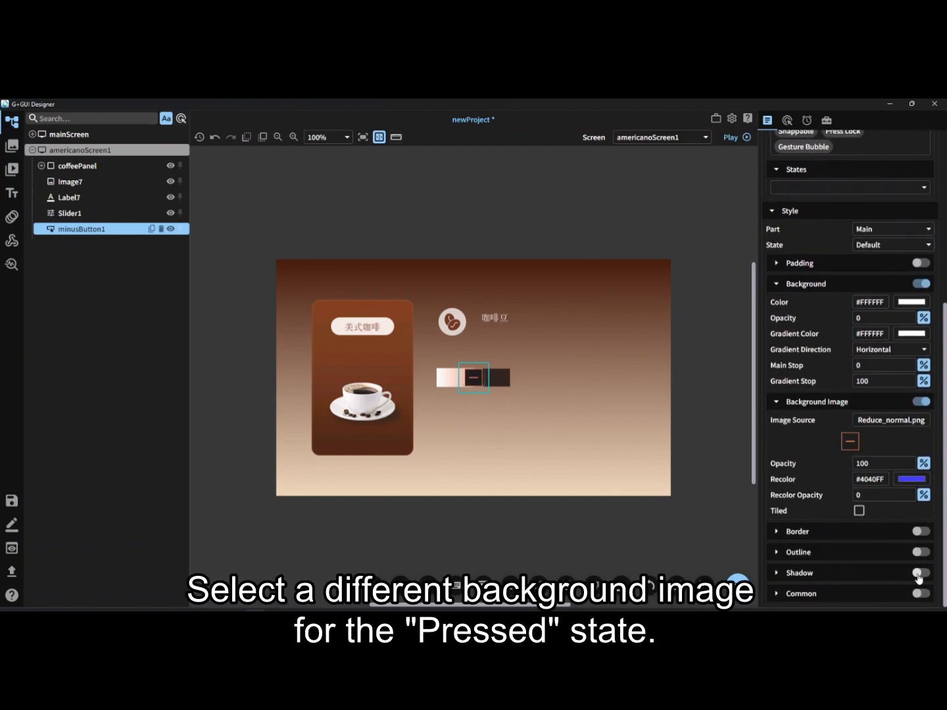
{"action": "left_click", "coordinate": [919, 575]}
{"action": "scroll", "coordinate": [920, 574], "scroll_direction": "down", "scroll_amount": 3}
{"action": "left_click", "coordinate": [851, 497]}
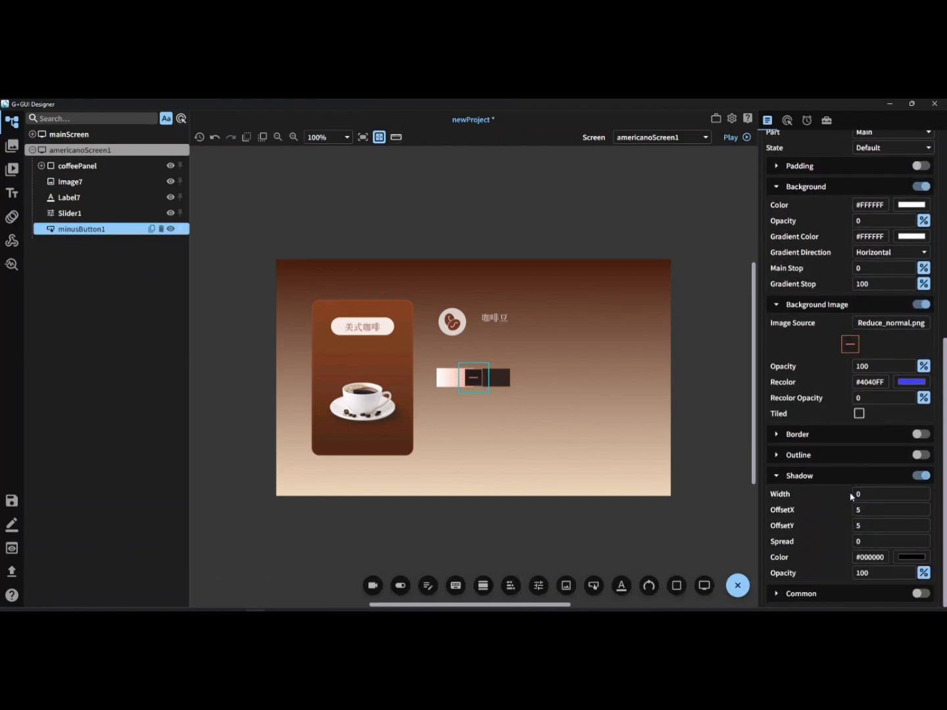
- Enable a background image for minusButton1's Pressed state and use Reduce_pressed.png as its source
{"action": "scroll", "coordinate": [881, 482], "scroll_direction": "up", "scroll_amount": 10}
{"action": "left_click", "coordinate": [888, 518]}
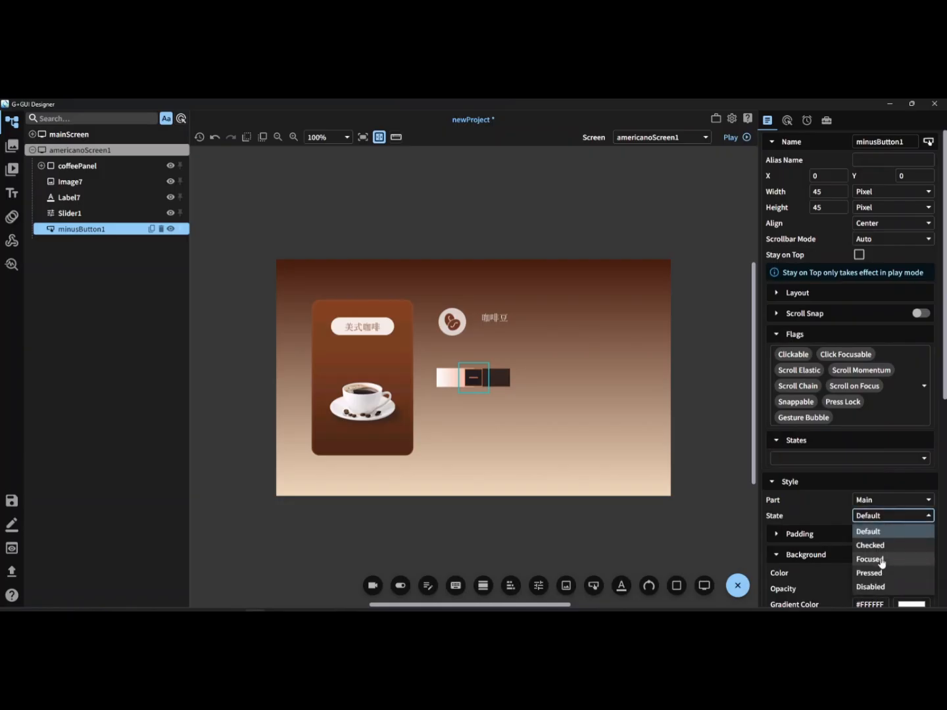
{"action": "left_click", "coordinate": [881, 573]}
{"action": "scroll", "coordinate": [886, 566], "scroll_direction": "down", "scroll_amount": 5}
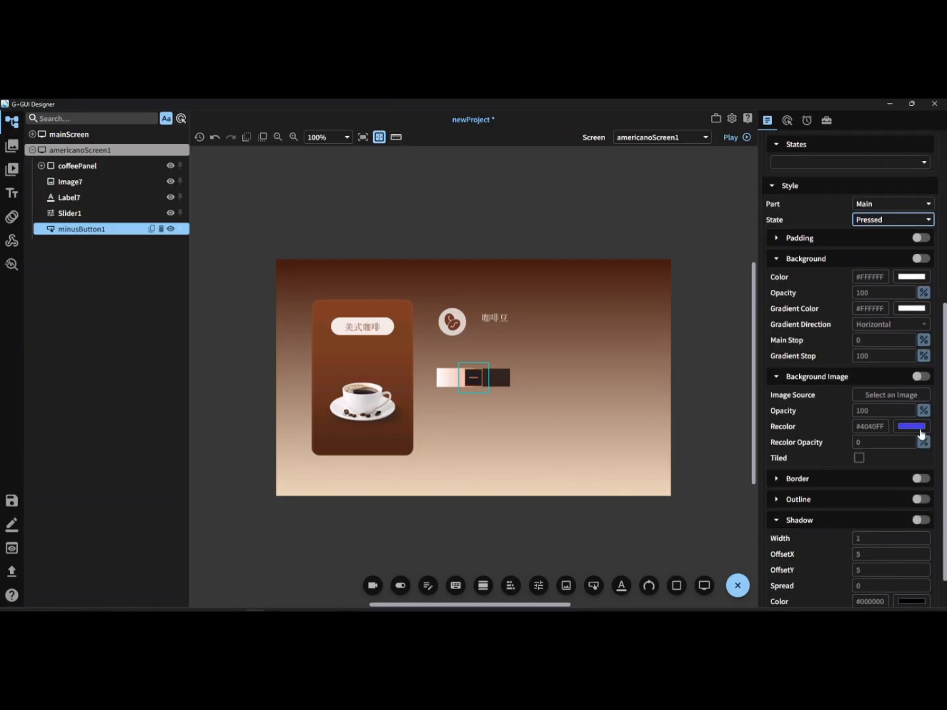
{"action": "left_click", "coordinate": [919, 376]}
{"action": "left_click", "coordinate": [895, 394]}
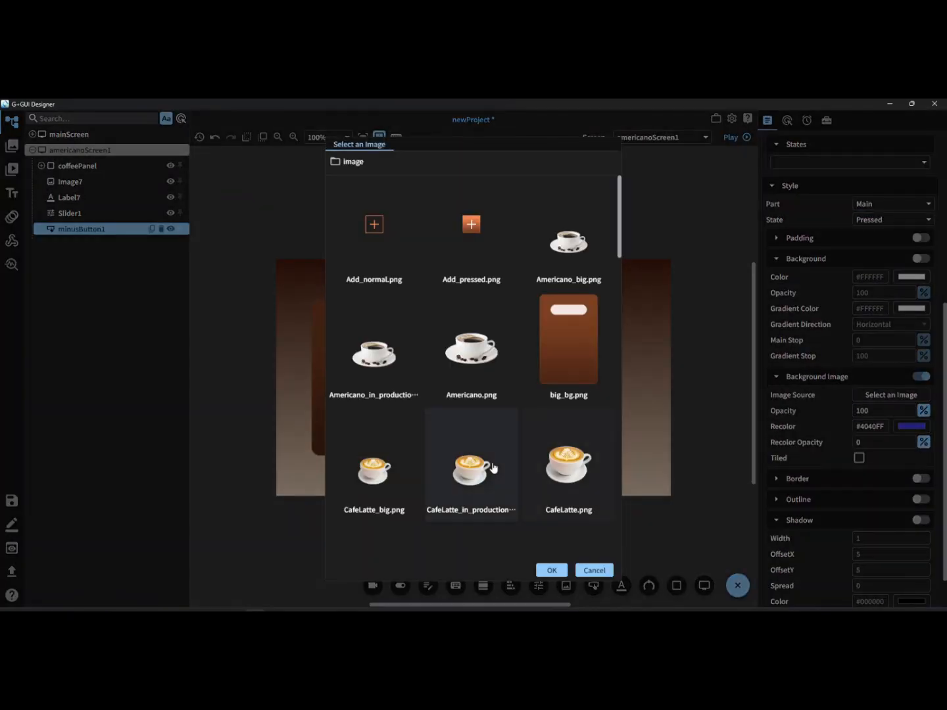
{"action": "scroll", "coordinate": [490, 467], "scroll_direction": "down", "scroll_amount": 10}
{"action": "left_click", "coordinate": [472, 377]}
{"action": "left_click", "coordinate": [552, 570]}
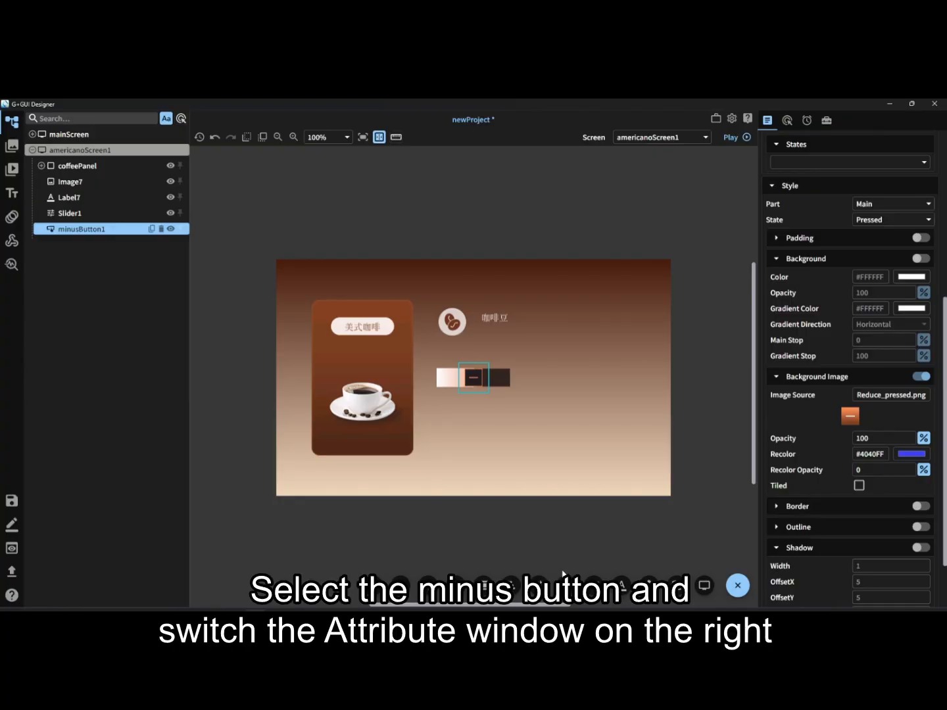
- Add an event with the Pressed trigger and an action to minusButton1
{"action": "scroll", "coordinate": [802, 296], "scroll_direction": "up", "scroll_amount": 5}
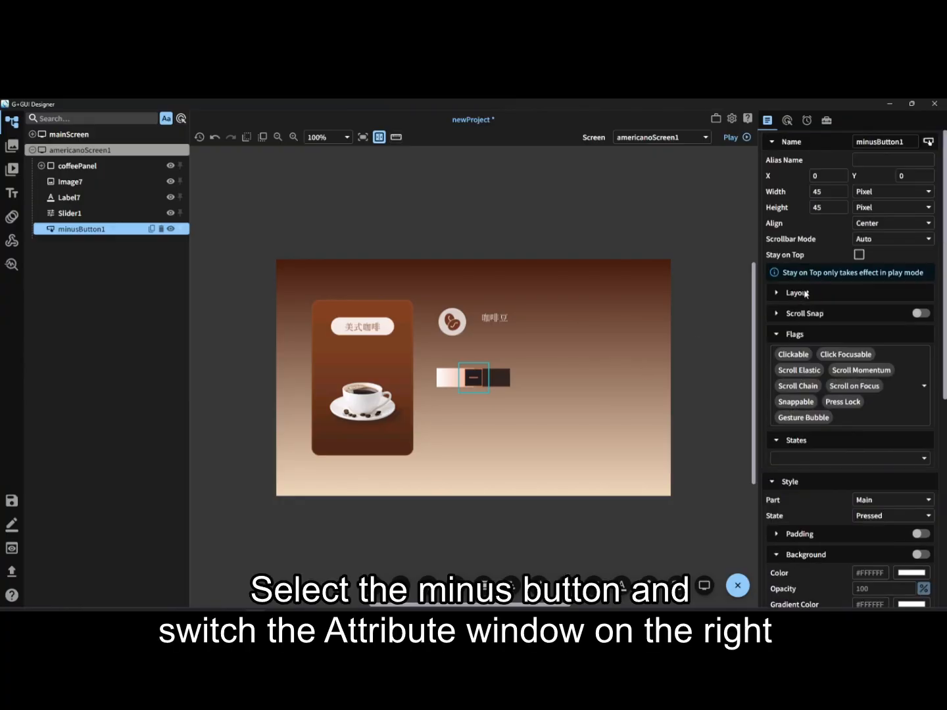
{"action": "left_click", "coordinate": [790, 121]}
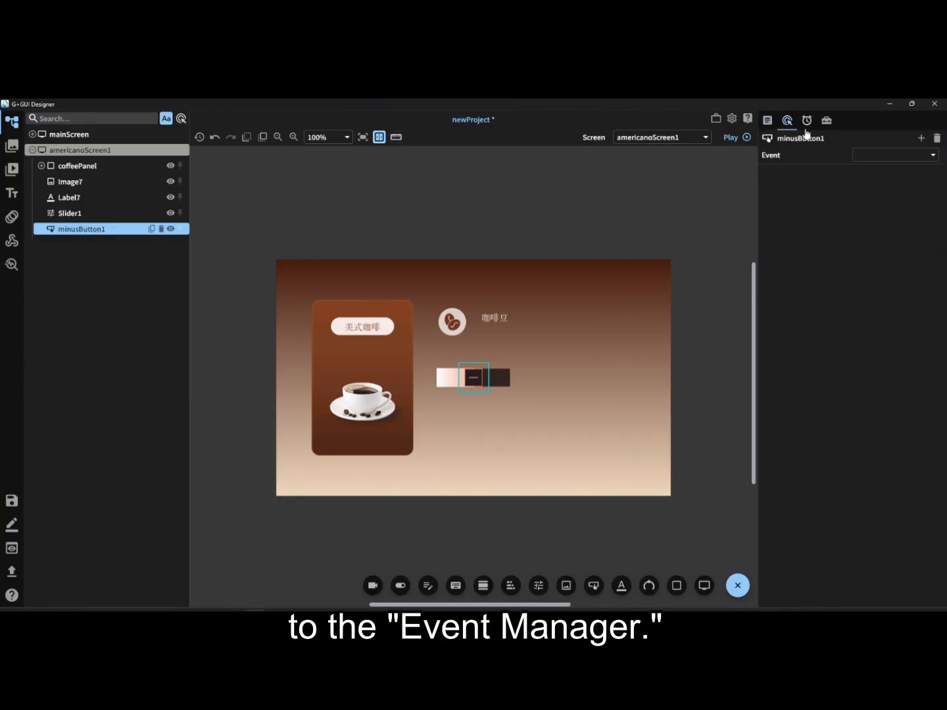
{"action": "left_click", "coordinate": [922, 139]}
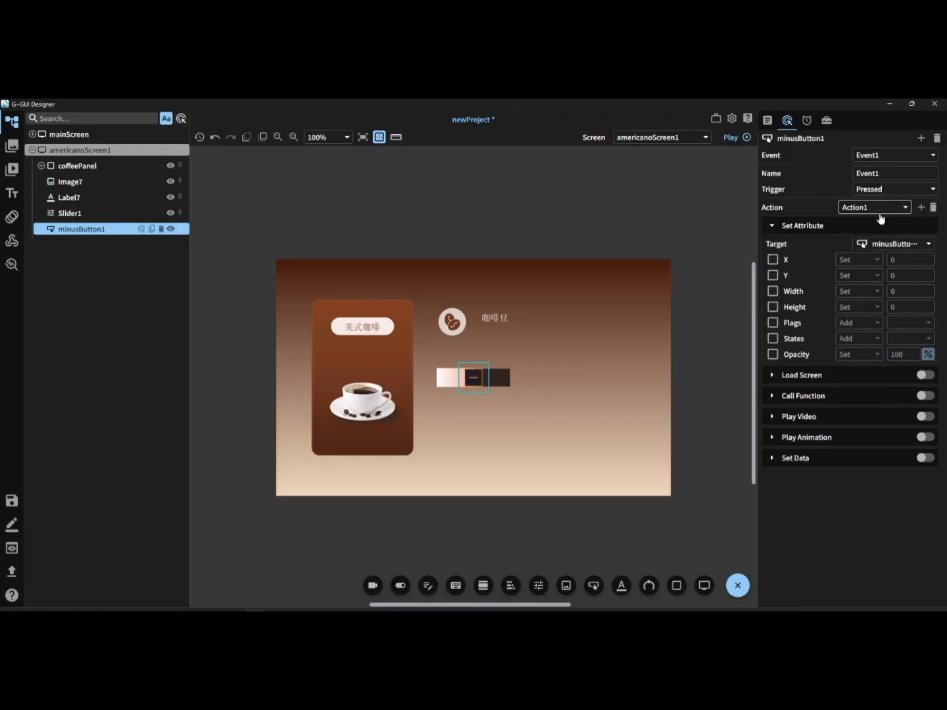
- Target Slider1 in the event's action and enable its Value attribute with the Increase operation and a negative amount
{"action": "left_click", "coordinate": [879, 245]}
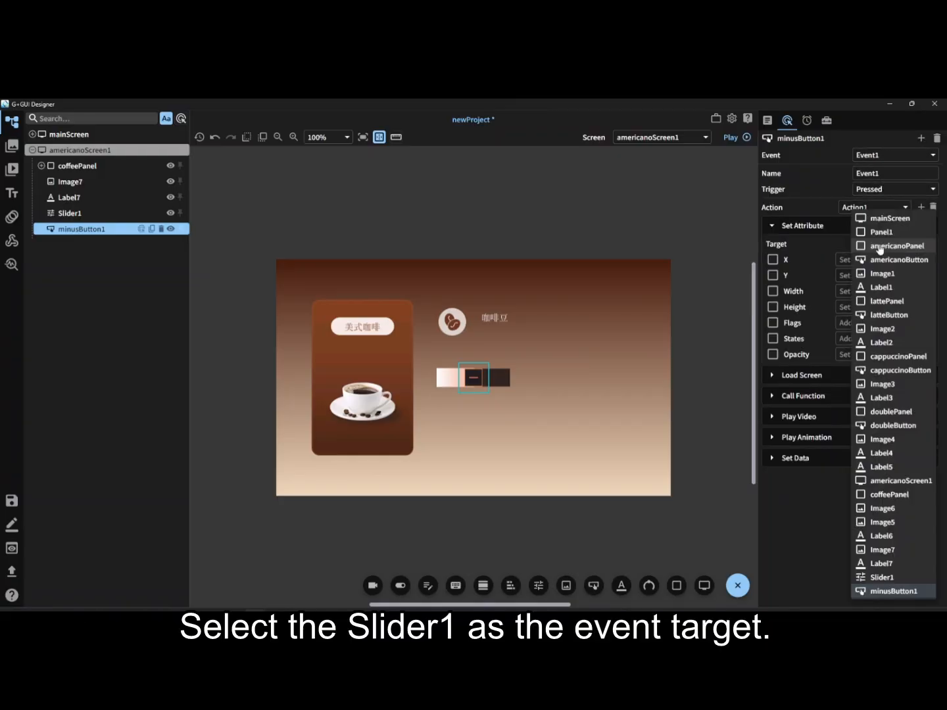
{"action": "left_click", "coordinate": [887, 577]}
{"action": "left_click", "coordinate": [774, 370]}
{"action": "left_click", "coordinate": [845, 370]}
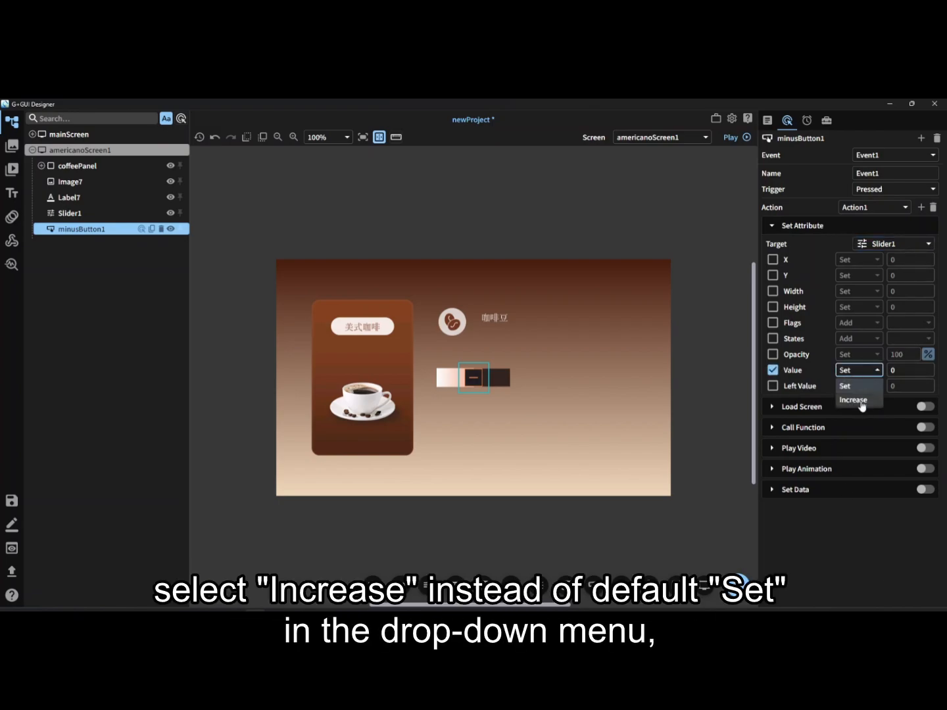
{"action": "left_click", "coordinate": [859, 401]}
{"action": "left_click", "coordinate": [909, 371]}
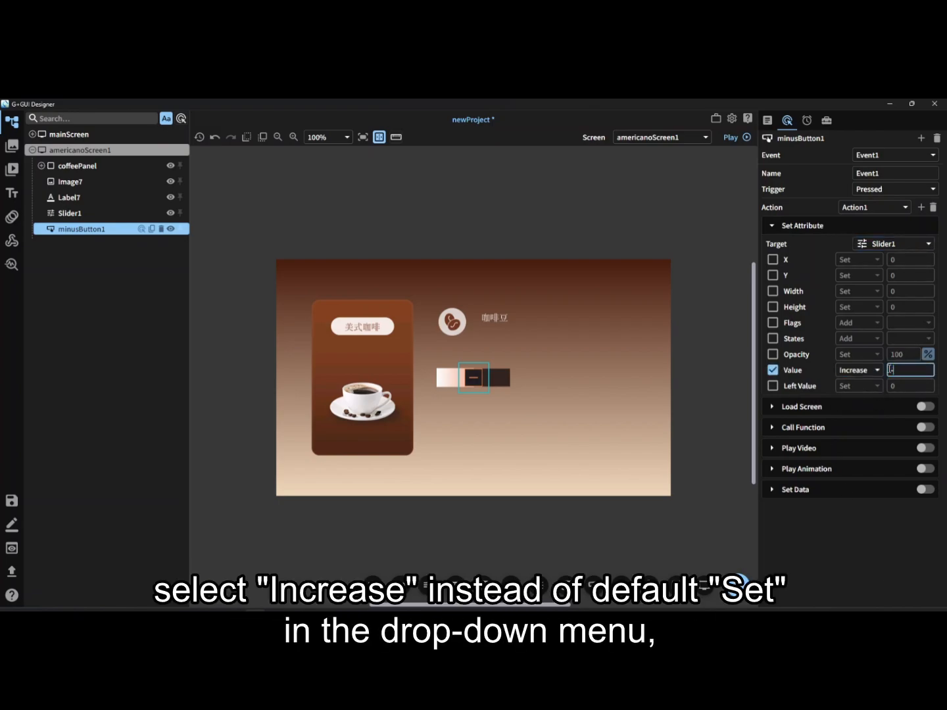
{"action": "key", "text": "Return"}
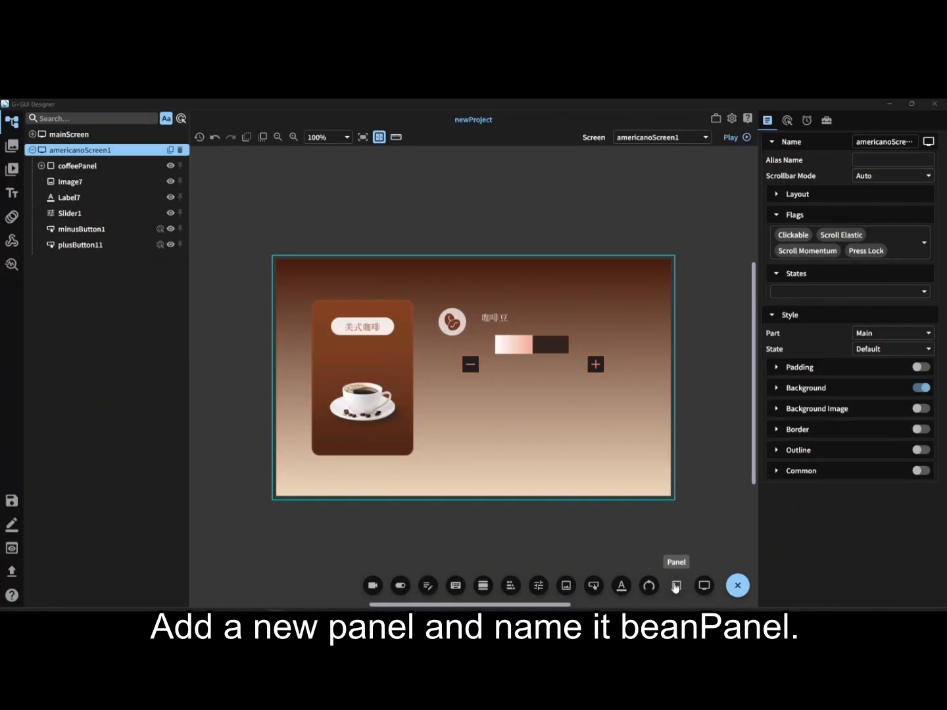
- Add a panel named beanPanel, 500 pixels wide and 75 pixels high
{"action": "left_click", "coordinate": [676, 586]}
{"action": "double_click", "coordinate": [887, 140]}
{"action": "type", "text": "beanPanel"}
{"action": "double_click", "coordinate": [822, 192]}
{"action": "type", "text": "500"}
{"action": "double_click", "coordinate": [815, 208]}
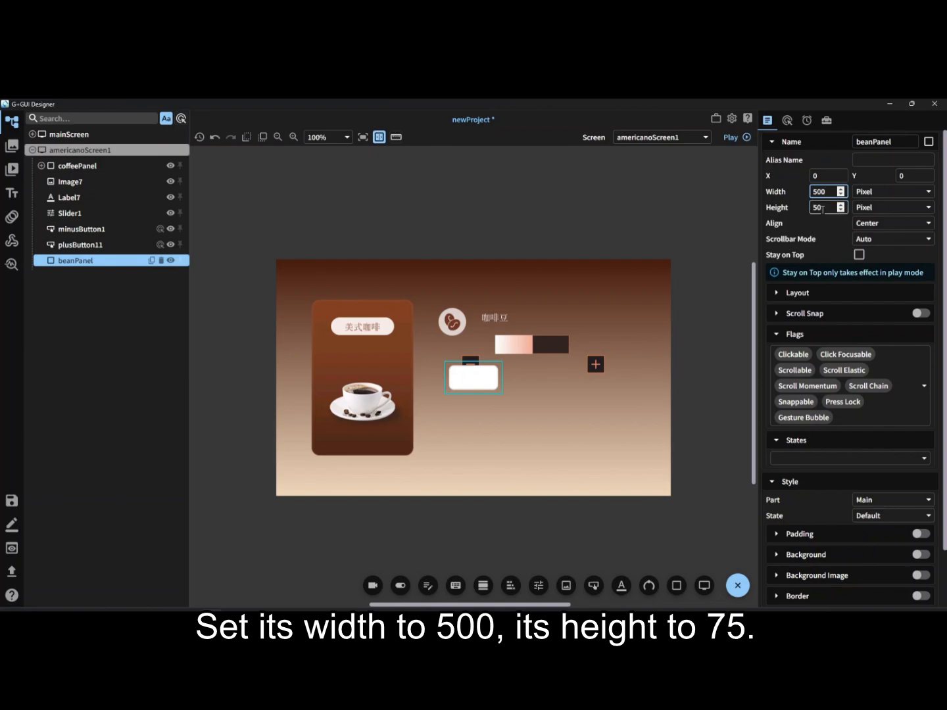
{"action": "type", "text": "75"}
- Enable beanPanel's background and set its opacity to 0
{"action": "scroll", "coordinate": [855, 460], "scroll_direction": "down", "scroll_amount": 2}
{"action": "left_click", "coordinate": [920, 490]}
{"action": "left_click", "coordinate": [873, 523]}
{"action": "double_click", "coordinate": [873, 524]}
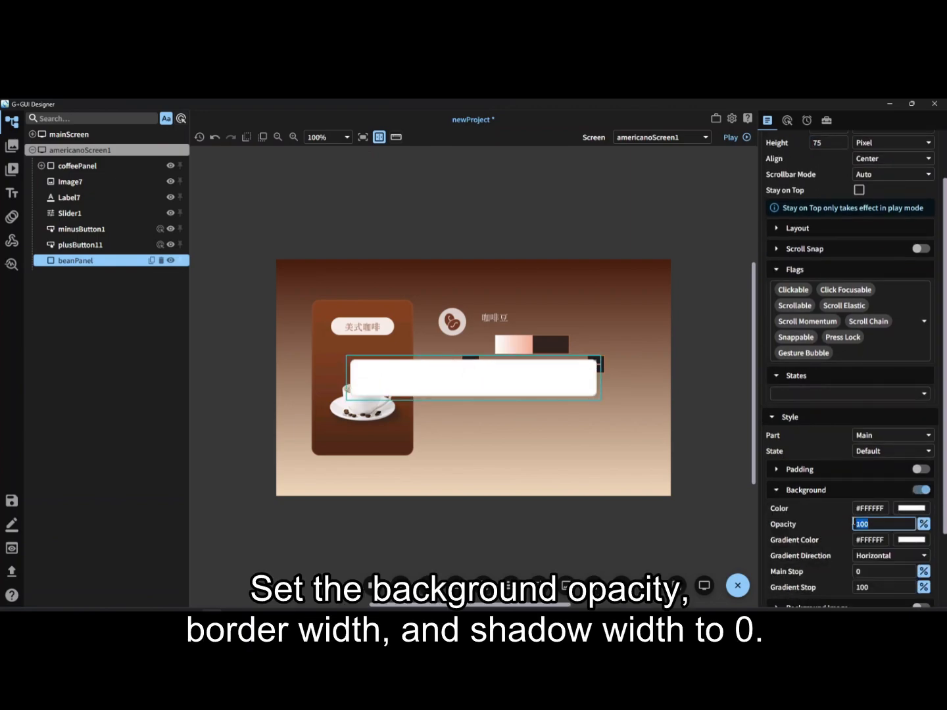
{"action": "type", "text": "0"}
{"action": "key", "text": "Return"}
- Enable beanPanel's border and set the border width to 0
{"action": "scroll", "coordinate": [865, 519], "scroll_direction": "down", "scroll_amount": 3}
{"action": "left_click", "coordinate": [920, 531]}
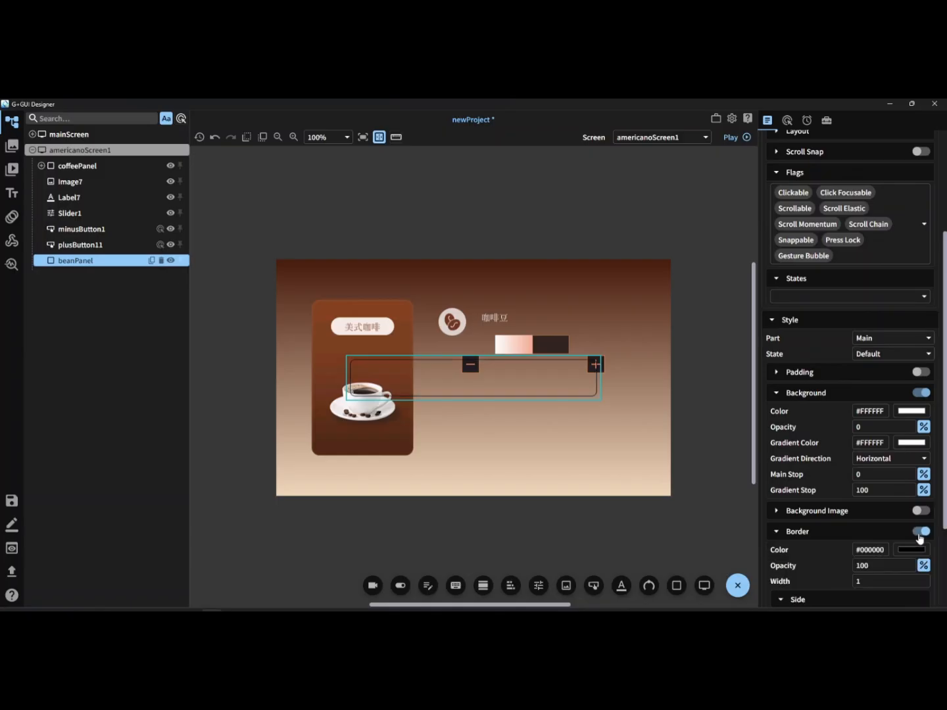
{"action": "double_click", "coordinate": [856, 582]}
{"action": "type", "text": "0"}
{"action": "key", "text": "Return"}
{"action": "scroll", "coordinate": [856, 546], "scroll_direction": "down", "scroll_amount": 3}
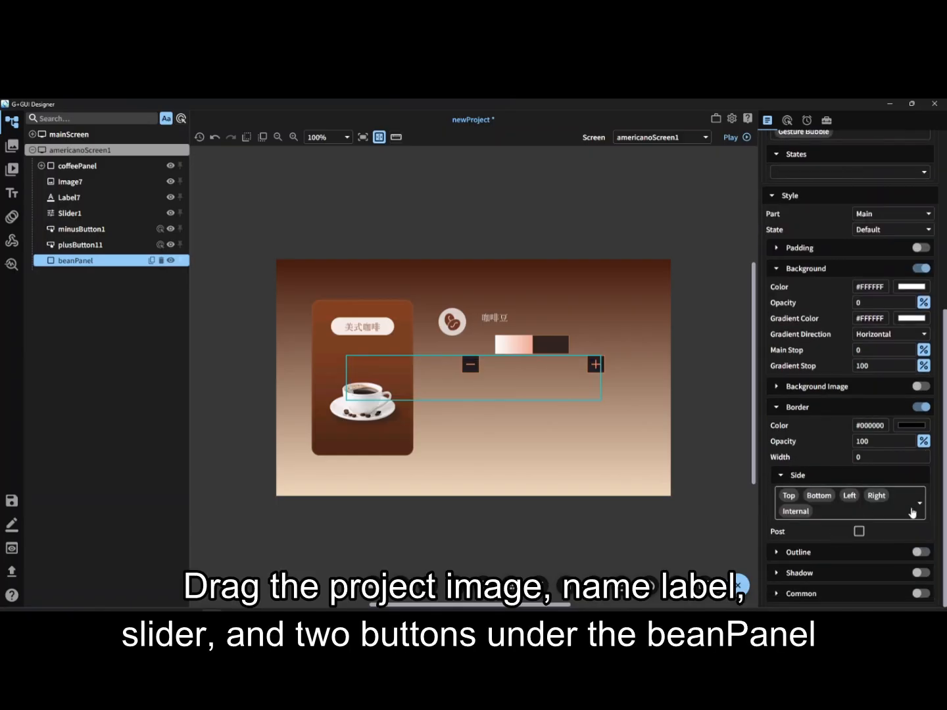
- Enable beanPanel's shadow and set the shadow width to 0
{"action": "left_click", "coordinate": [921, 572]}
{"action": "scroll", "coordinate": [895, 559], "scroll_direction": "down", "scroll_amount": 2}
{"action": "double_click", "coordinate": [860, 494]}
{"action": "type", "text": "0"}
{"action": "key", "text": "Return"}
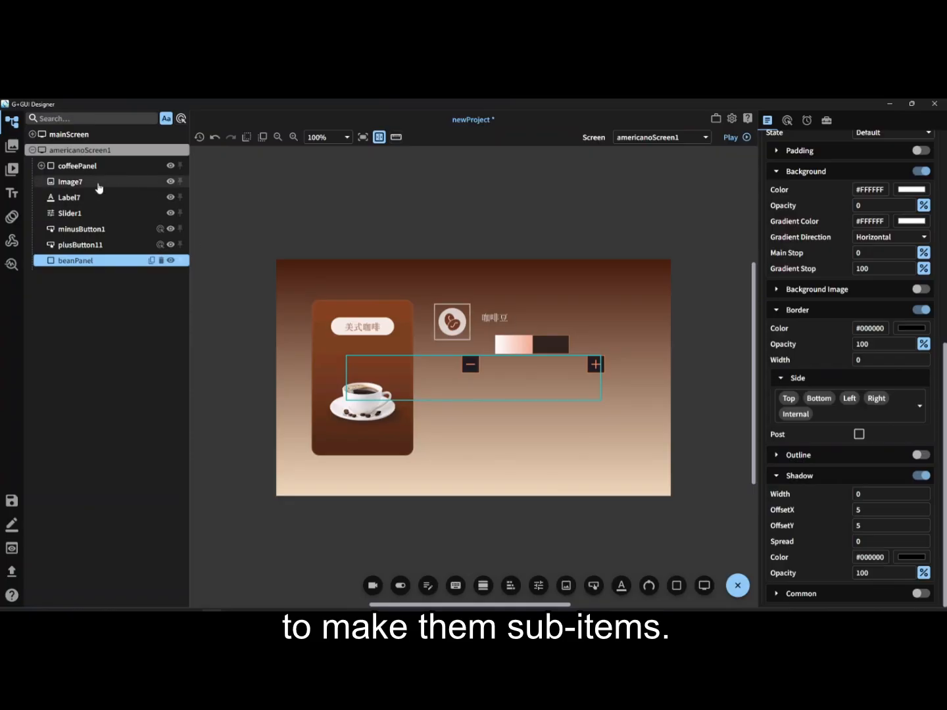
- Nest Image7, Label7, minusButton1, Slider1 and plusButton11 in that order under beanPanel as child items
{"action": "mouse_move", "coordinate": [72, 183]}
{"action": "left_mouse_down"}
{"action": "mouse_move", "coordinate": [80, 267]}
{"action": "mouse_move", "coordinate": [74, 198]}
{"action": "left_mouse_up"}
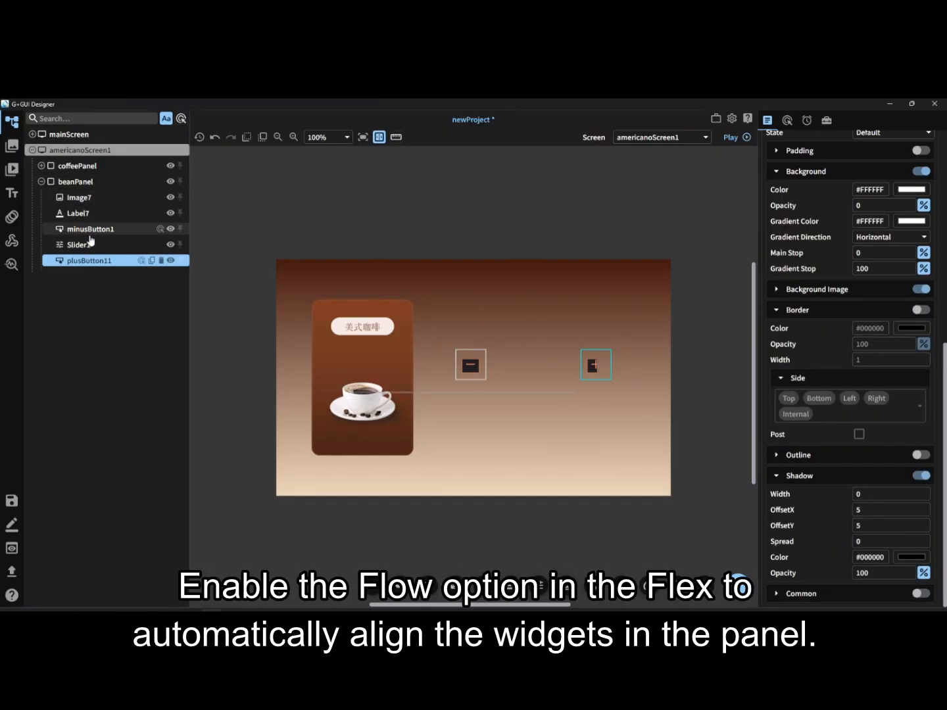
- Enable the Flex Flow layout for beanPanel and set its scrollbar mode to Off
{"action": "left_click", "coordinate": [79, 184]}
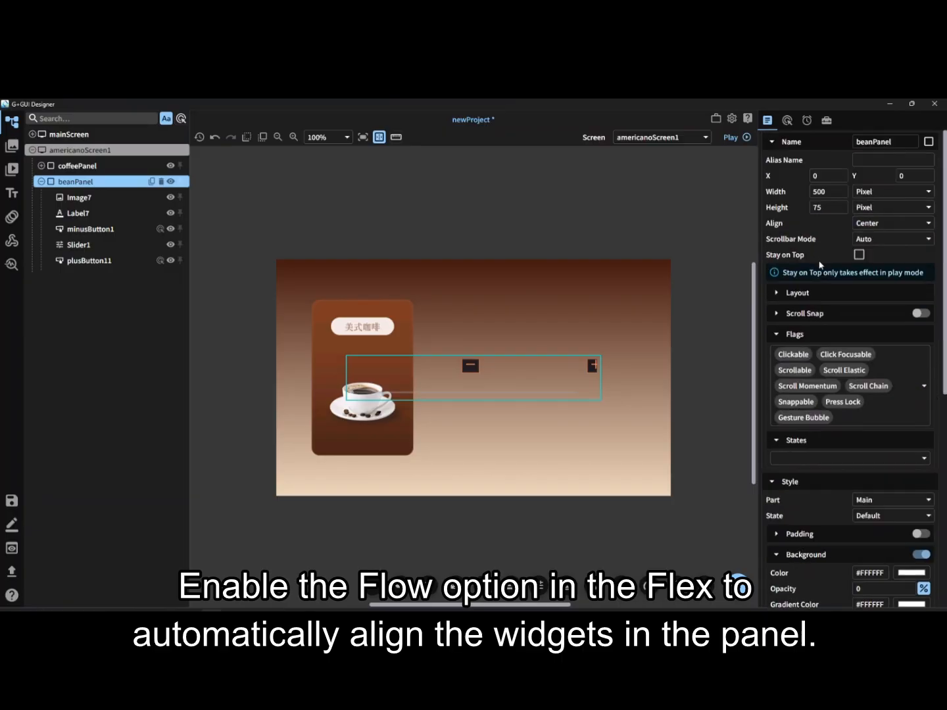
{"action": "left_click", "coordinate": [879, 300]}
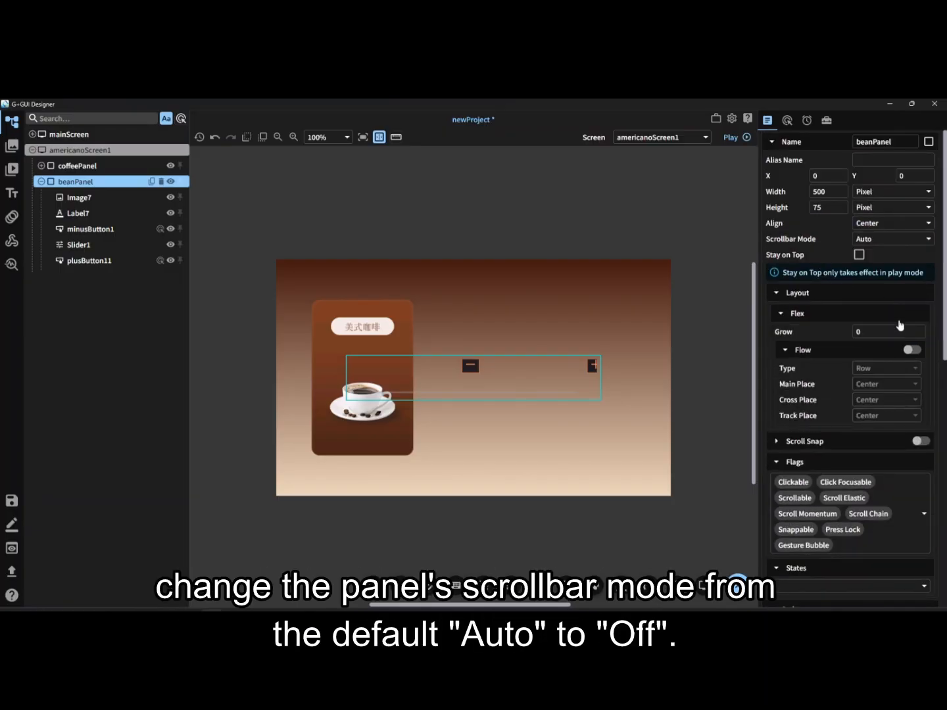
{"action": "left_click", "coordinate": [910, 350]}
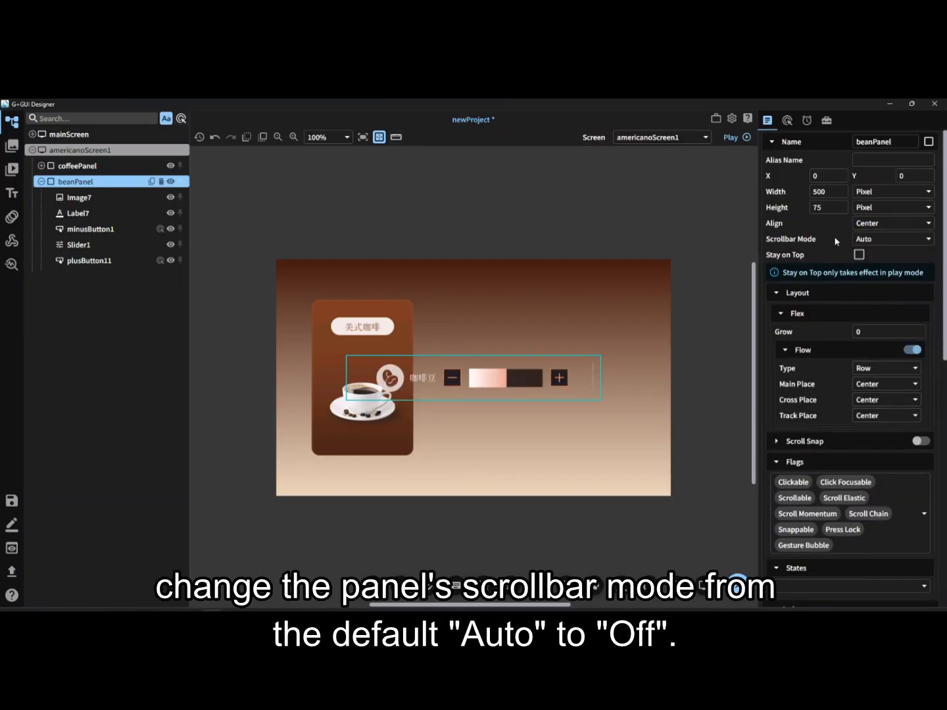
{"action": "left_click", "coordinate": [867, 241]}
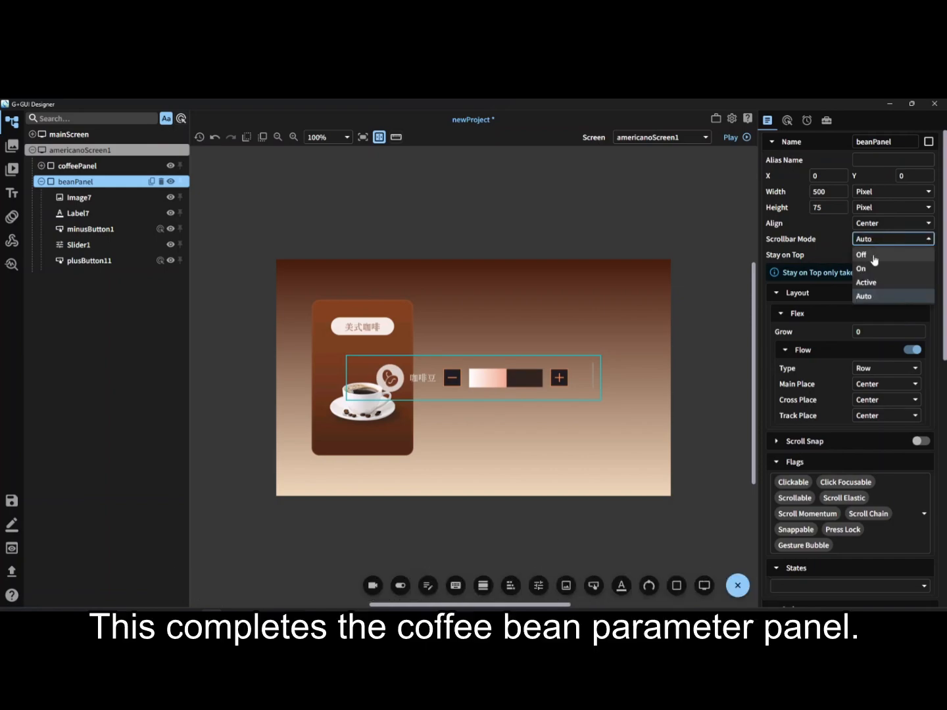
{"action": "left_click", "coordinate": [863, 255]}
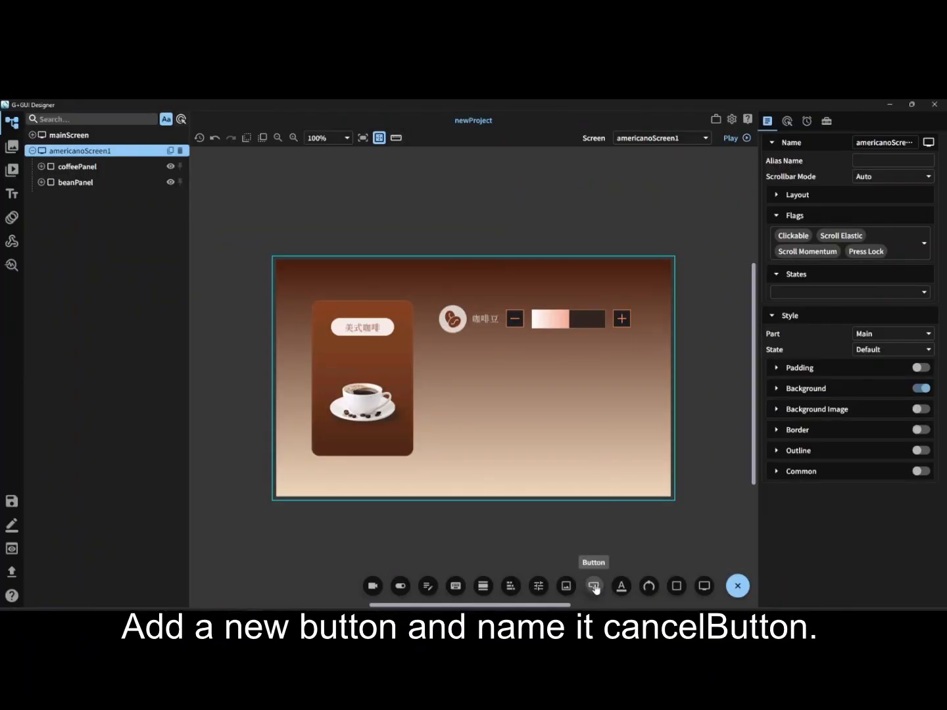
- Add a button named cancelButton to americanoScreen1, 125 pixels wide and 45 pixels high
{"action": "left_click", "coordinate": [595, 586]}
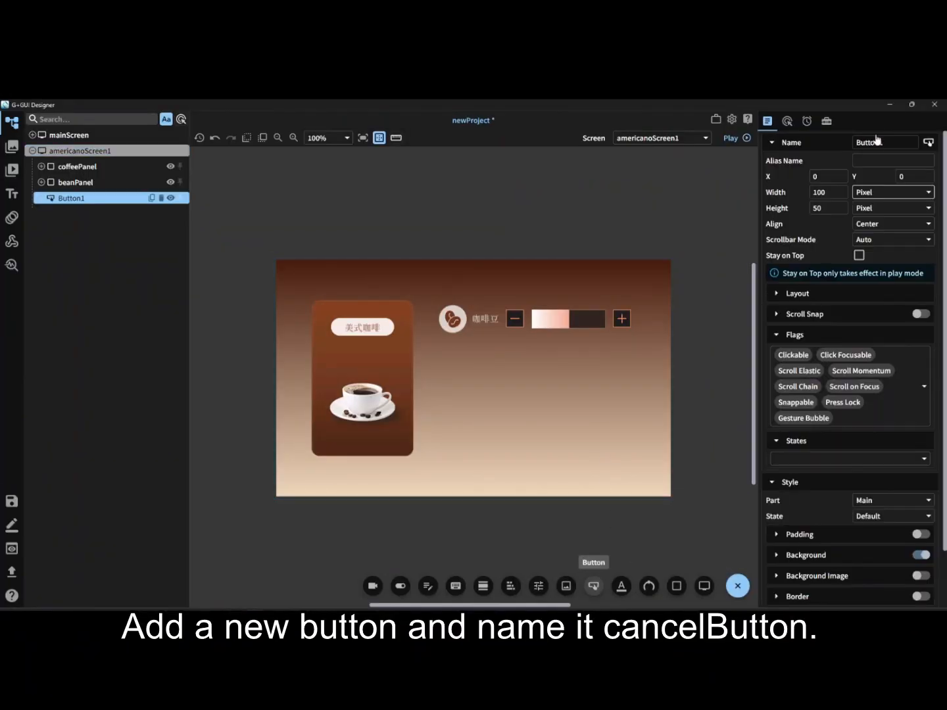
{"action": "double_click", "coordinate": [874, 142]}
{"action": "type", "text": "cancelButton"}
{"action": "double_click", "coordinate": [818, 193]}
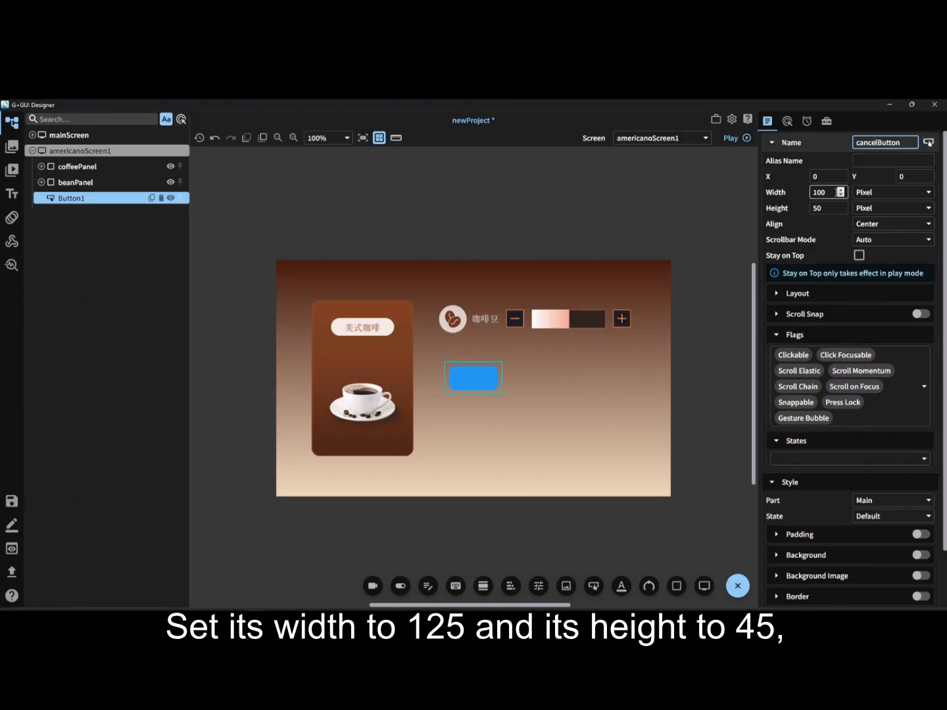
{"action": "type", "text": "125"}
{"action": "double_click", "coordinate": [810, 209]}
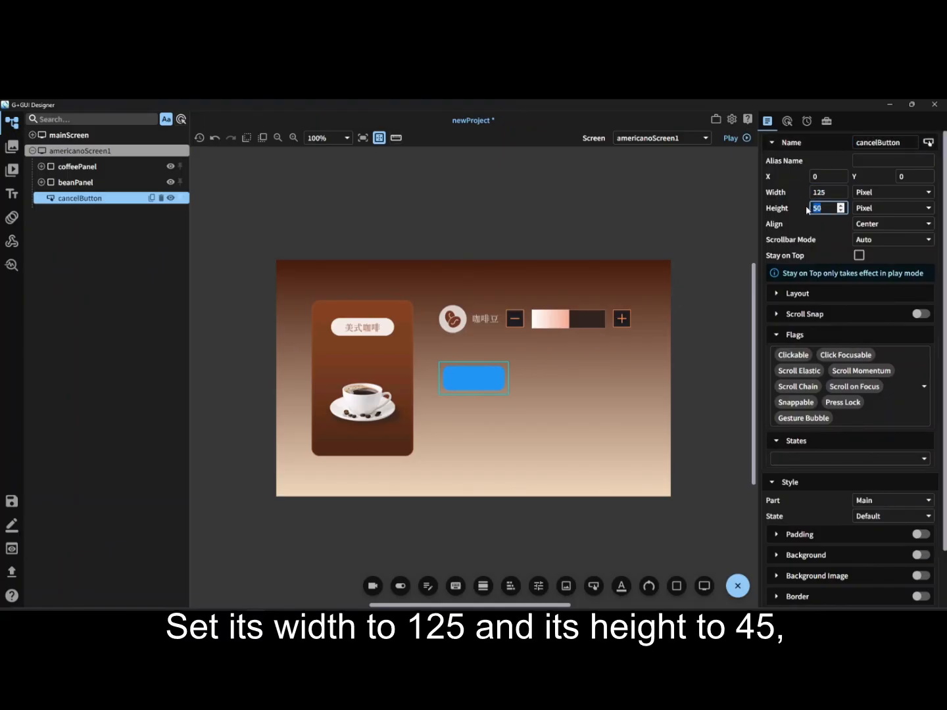
{"action": "type", "text": "45"}
{"action": "key", "text": "Return"}
- Enable cancelButton's background and set the background opacity to 0
{"action": "scroll", "coordinate": [849, 326], "scroll_direction": "down", "scroll_amount": 1}
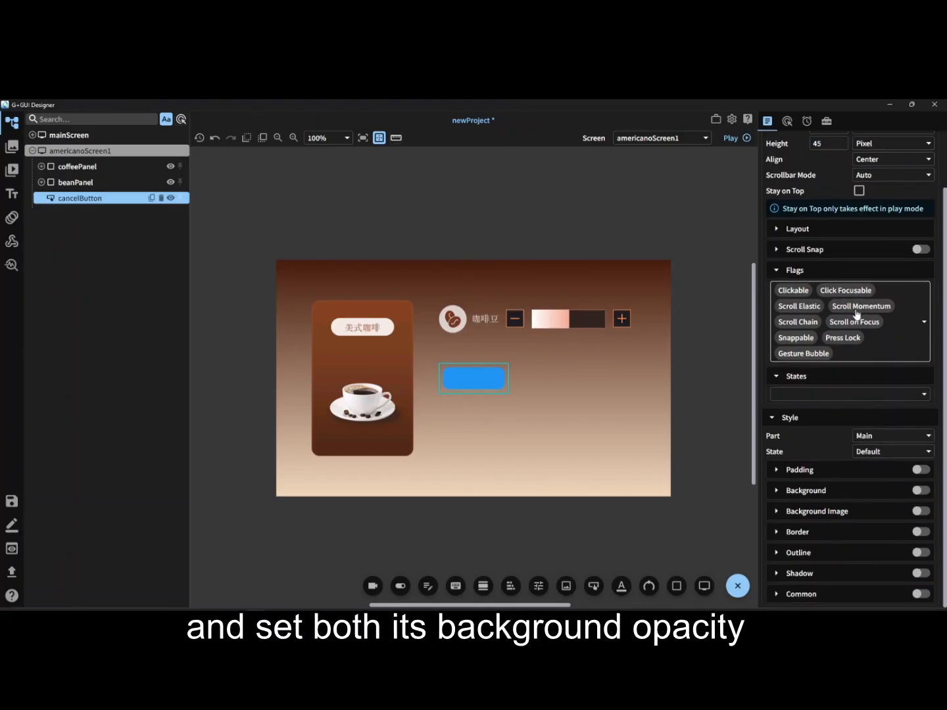
{"action": "left_click", "coordinate": [921, 490]}
{"action": "double_click", "coordinate": [868, 524]}
{"action": "type", "text": "0"}
{"action": "key", "text": "Return"}
- Enable cancelButton's shadow and set the shadow width to 0
{"action": "scroll", "coordinate": [849, 534], "scroll_direction": "down", "scroll_amount": 2}
{"action": "left_click", "coordinate": [921, 573]}
{"action": "left_click", "coordinate": [873, 591]}
{"action": "scroll", "coordinate": [873, 585], "scroll_direction": "down", "scroll_amount": 2}
{"action": "double_click", "coordinate": [854, 494]}
{"action": "type", "text": "0"}
{"action": "key", "text": "Return"}
- Enable cancelButton's background image in the Default state and use Cancel.png as its source
{"action": "left_click", "coordinate": [920, 415]}
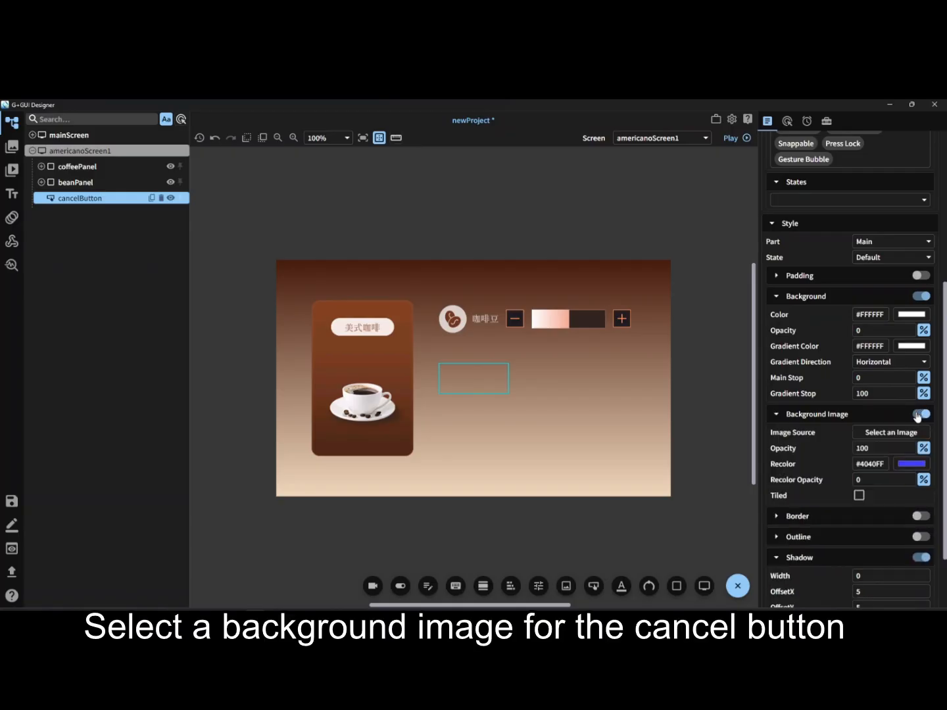
{"action": "left_click", "coordinate": [895, 432]}
{"action": "scroll", "coordinate": [471, 374], "scroll_direction": "down", "scroll_amount": 3}
{"action": "left_click", "coordinate": [471, 374]}
{"action": "left_click", "coordinate": [552, 571]}
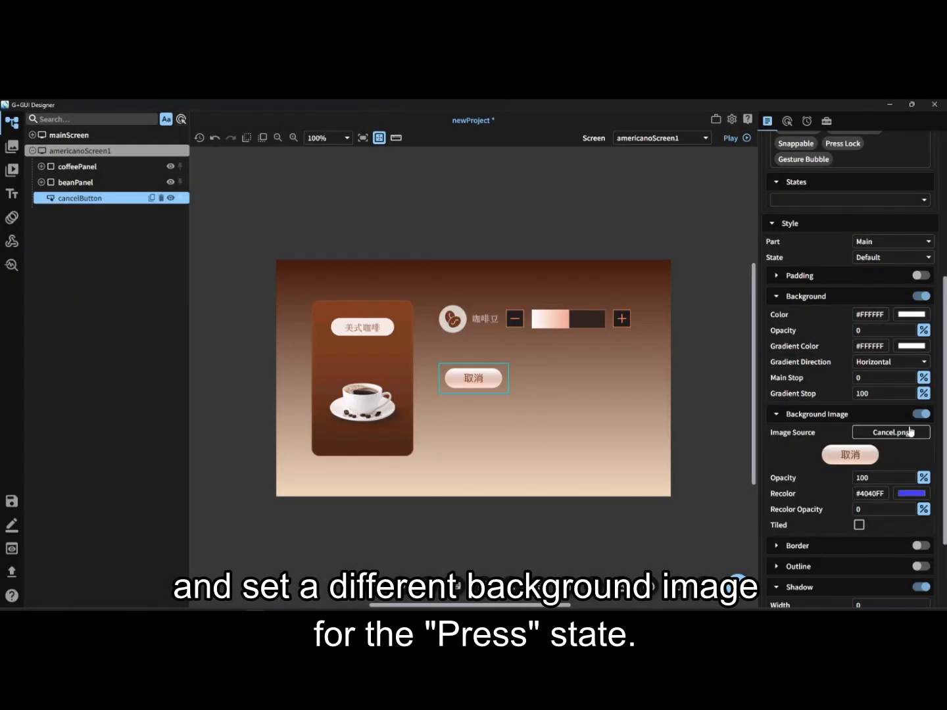
- Enable the background image for cancelButton's Pressed state and choose a different cancel image for it
{"action": "left_click", "coordinate": [892, 258]}
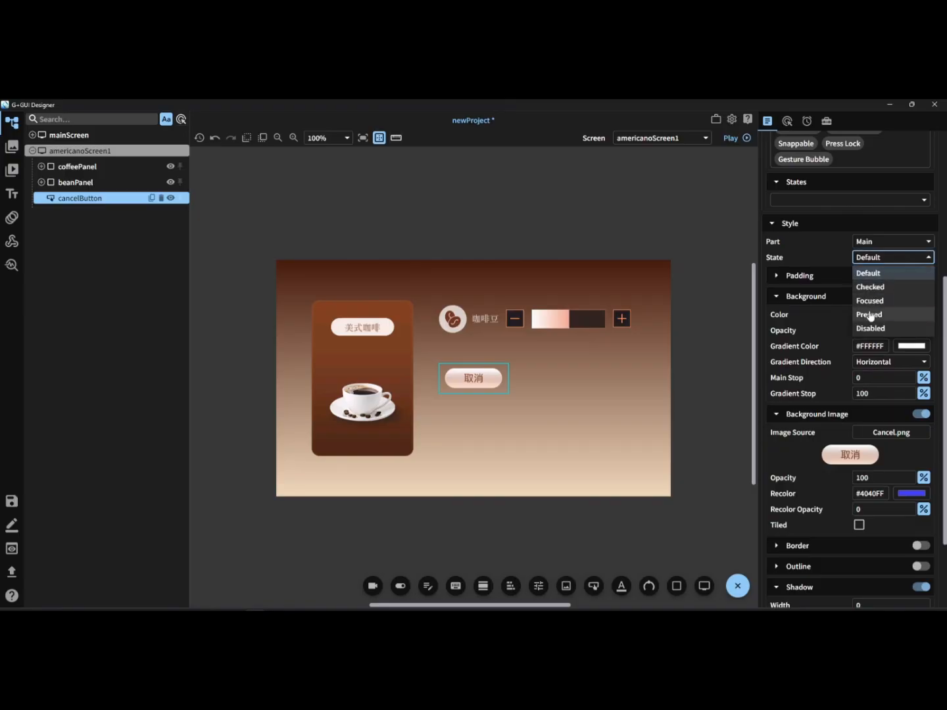
{"action": "left_click", "coordinate": [870, 314]}
{"action": "left_click", "coordinate": [915, 414]}
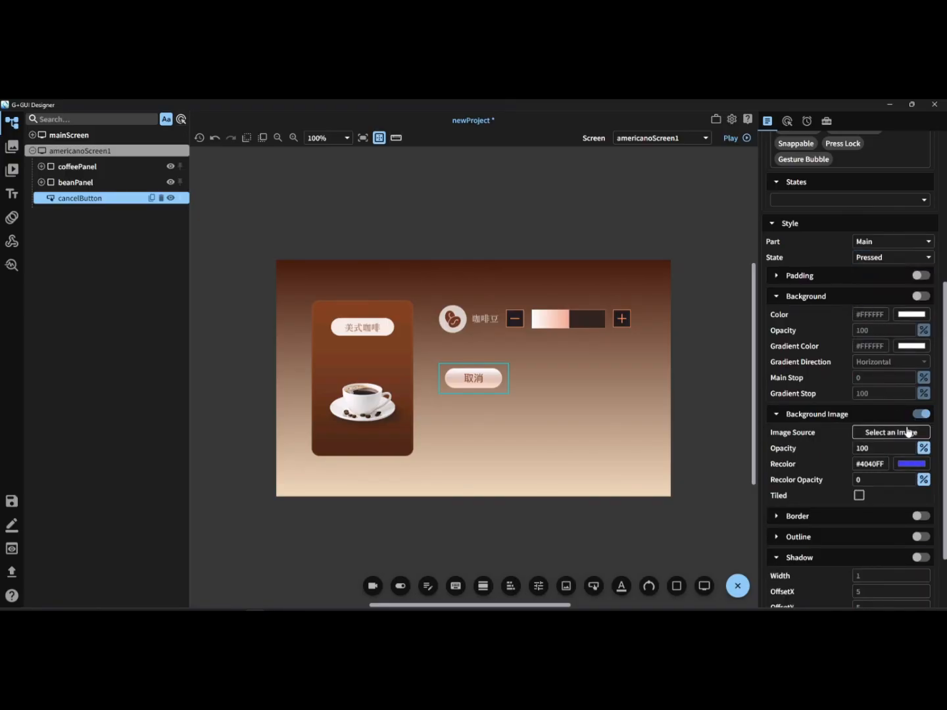
{"action": "left_click", "coordinate": [906, 433]}
{"action": "scroll", "coordinate": [390, 365], "scroll_direction": "down", "scroll_amount": 3}
{"action": "left_click", "coordinate": [385, 423]}
{"action": "left_click", "coordinate": [554, 570]}
- Position cancelButton at X -80 and Y 200
{"action": "scroll", "coordinate": [828, 294], "scroll_direction": "up", "scroll_amount": 5}
{"action": "double_click", "coordinate": [812, 175]}
{"action": "type", "text": "-80"}
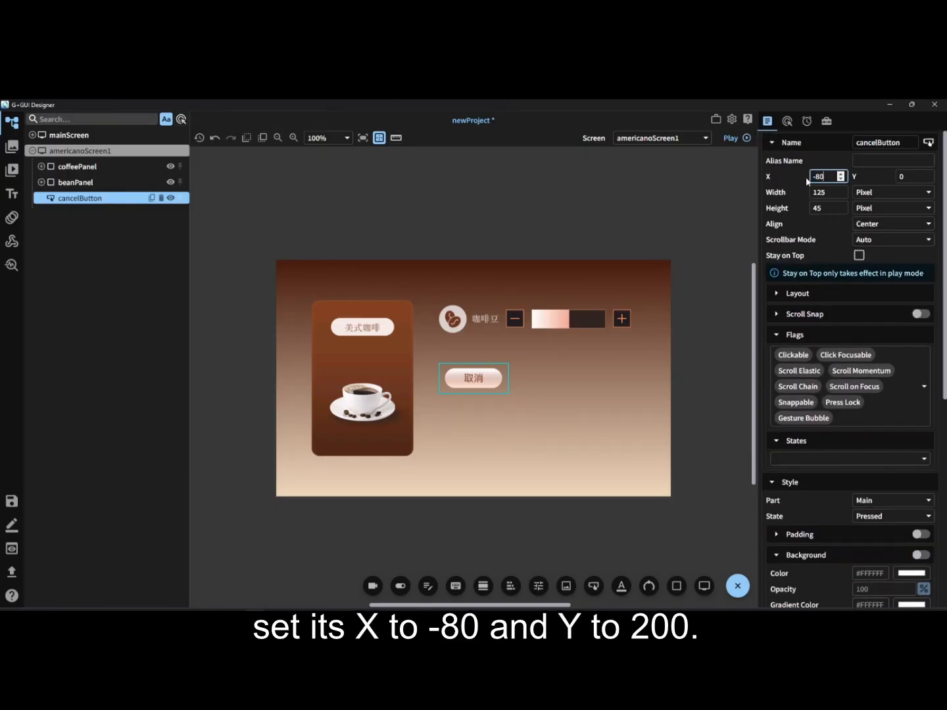
{"action": "key", "text": "Return"}
{"action": "double_click", "coordinate": [901, 176]}
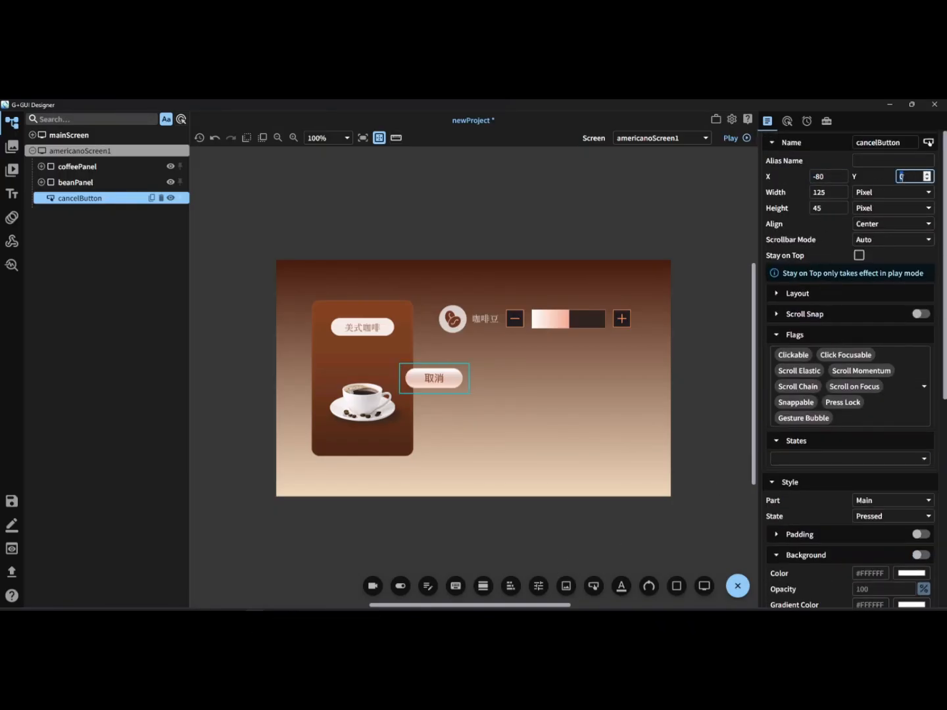
{"action": "key", "text": "Return"}
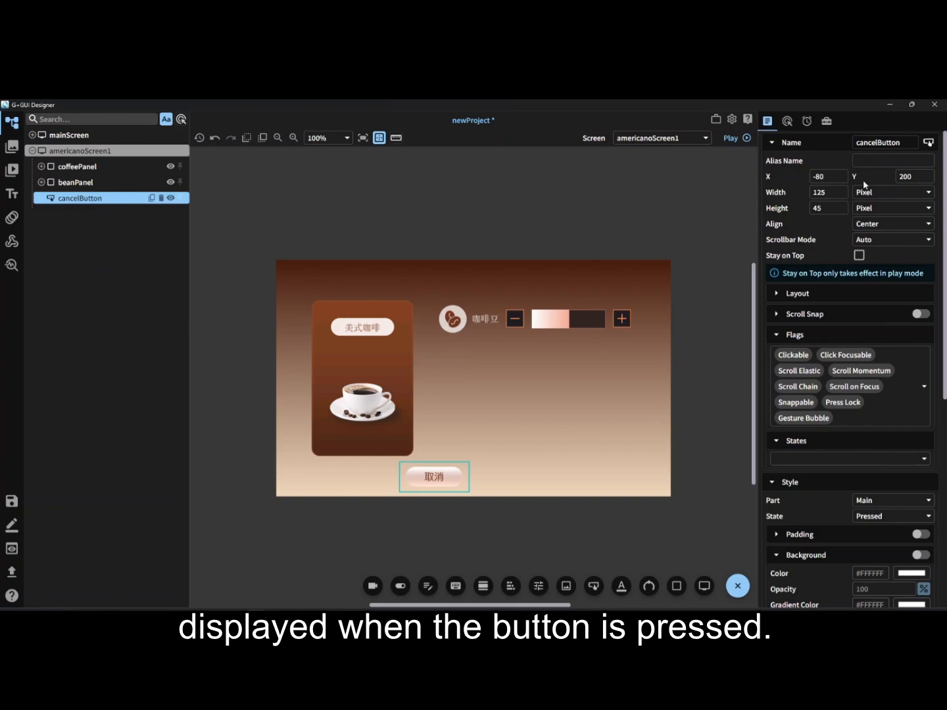
- Add an event with the Pressed trigger to cancelButton and enable Load Screen with mainScreen as the screen
{"action": "left_click", "coordinate": [788, 122]}
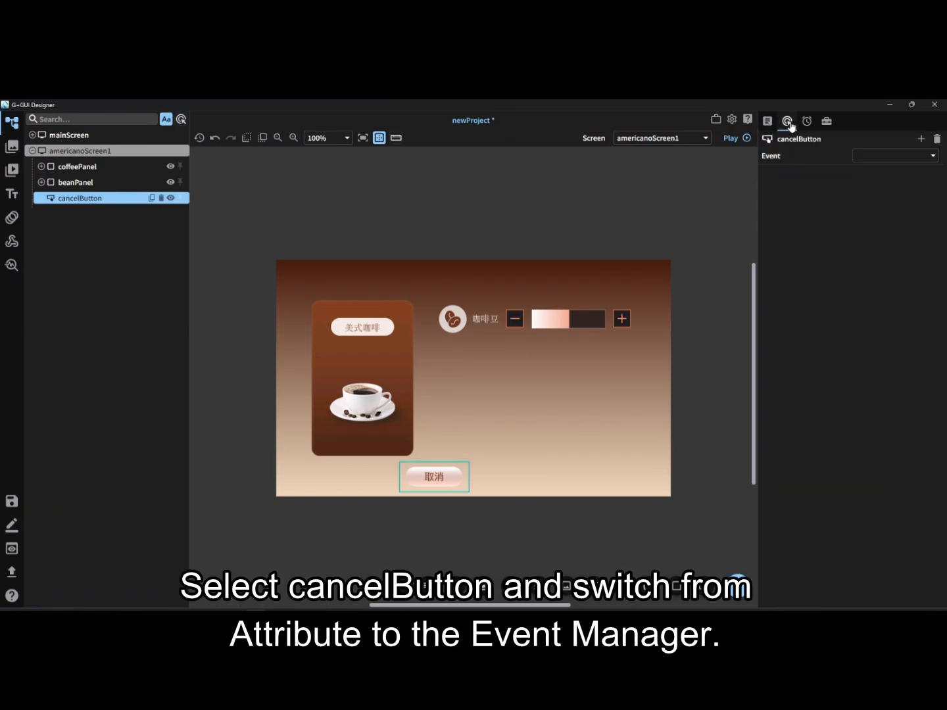
{"action": "left_click", "coordinate": [921, 141]}
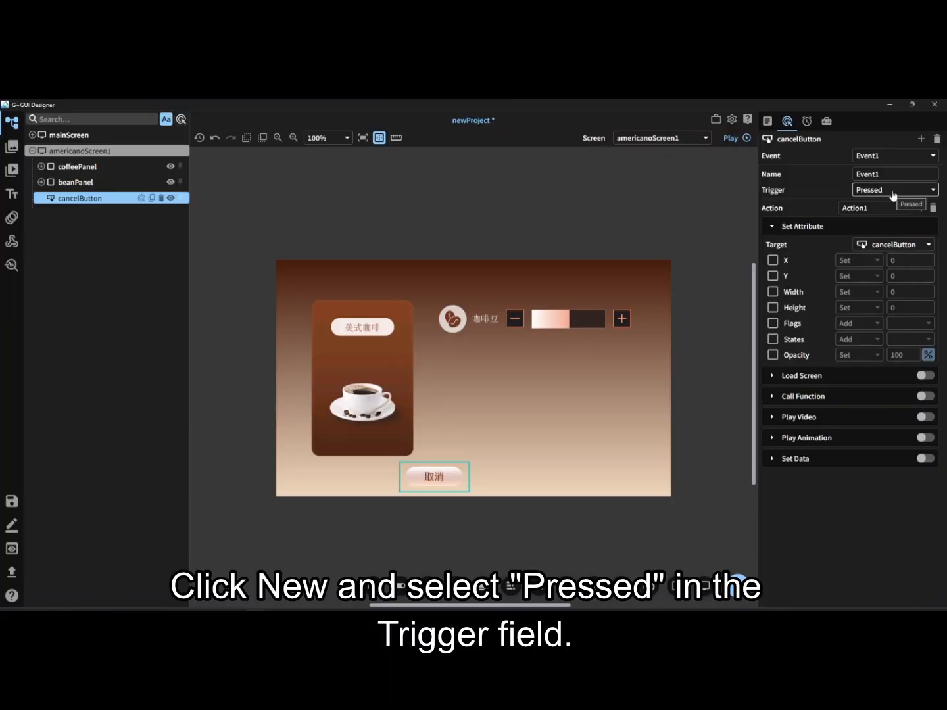
{"action": "left_click", "coordinate": [924, 376]}
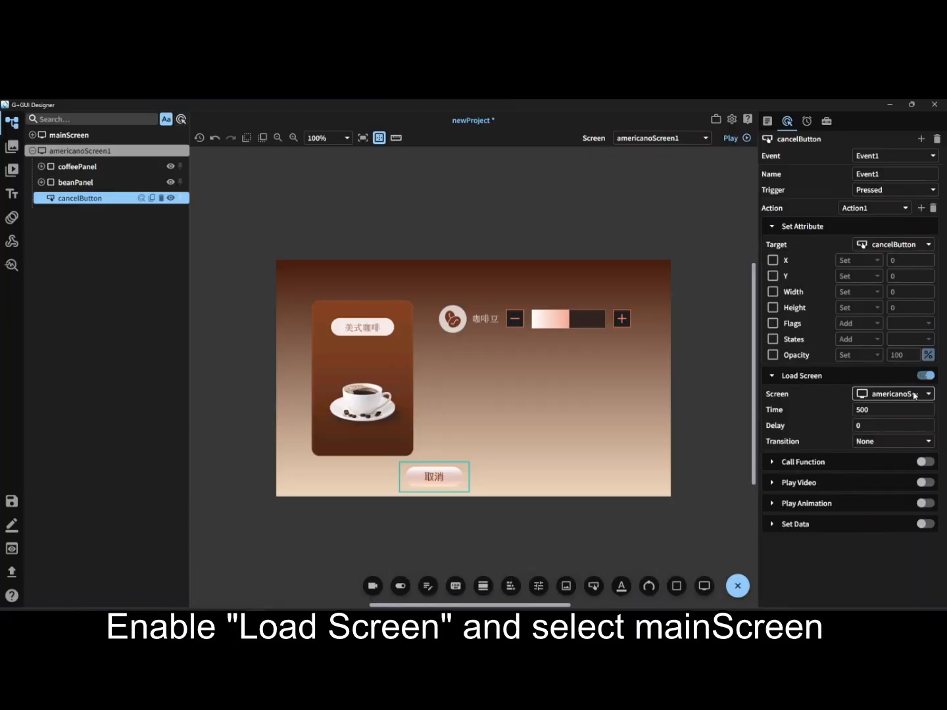
{"action": "left_click", "coordinate": [914, 394]}
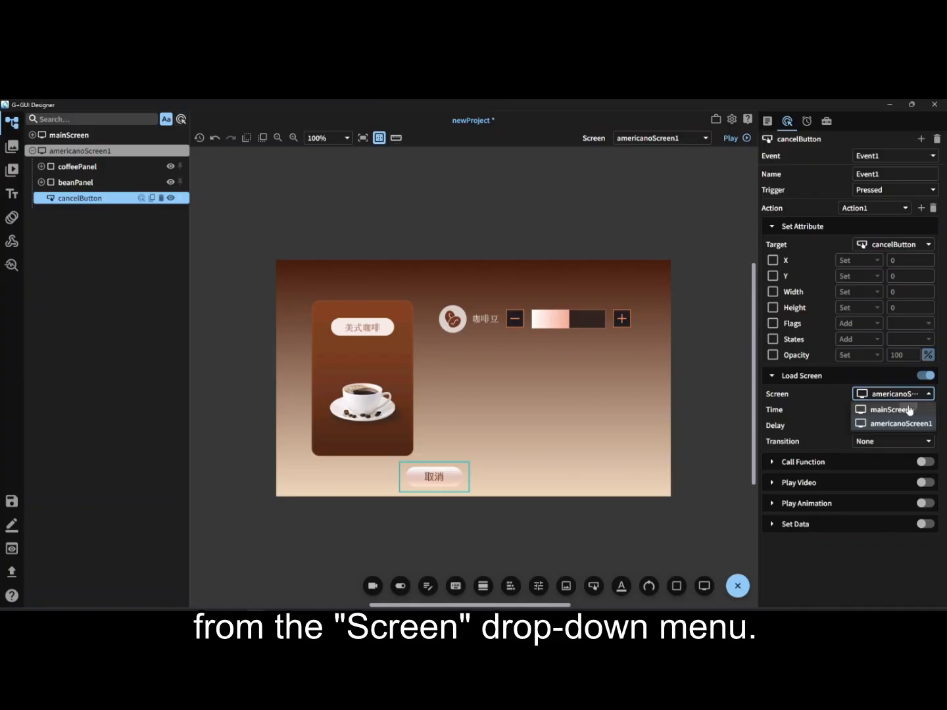
{"action": "left_click", "coordinate": [909, 411]}
- Set the event's Load Screen time to 1000, delay to 0 and transition to Fade Out
{"action": "left_click", "coordinate": [891, 410]}
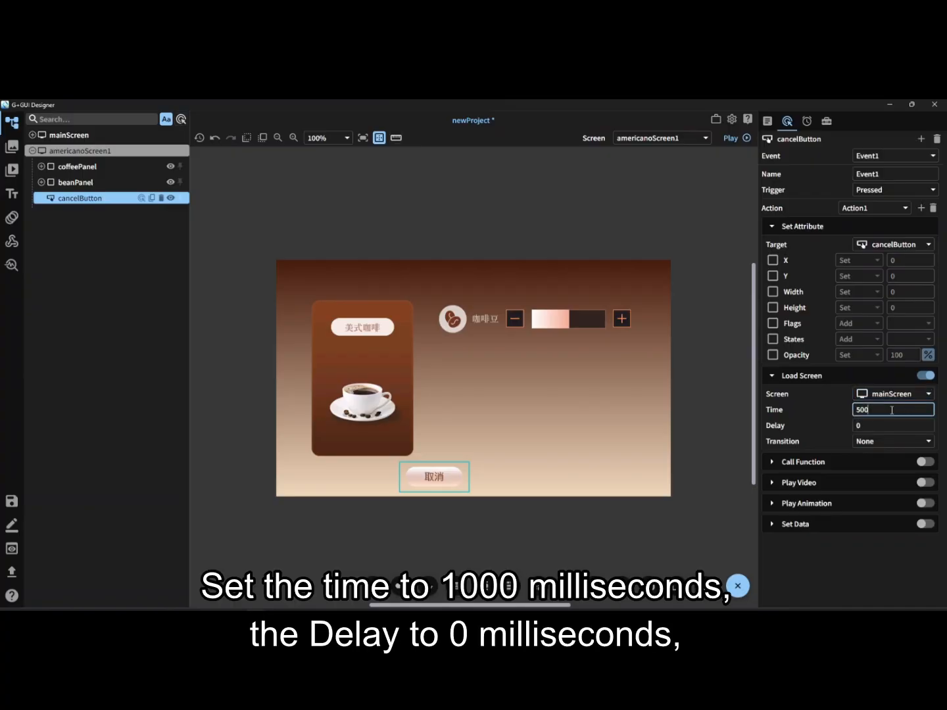
{"action": "key", "text": "ctrl+a"}
{"action": "type", "text": "1"}
{"action": "left_click", "coordinate": [882, 425]}
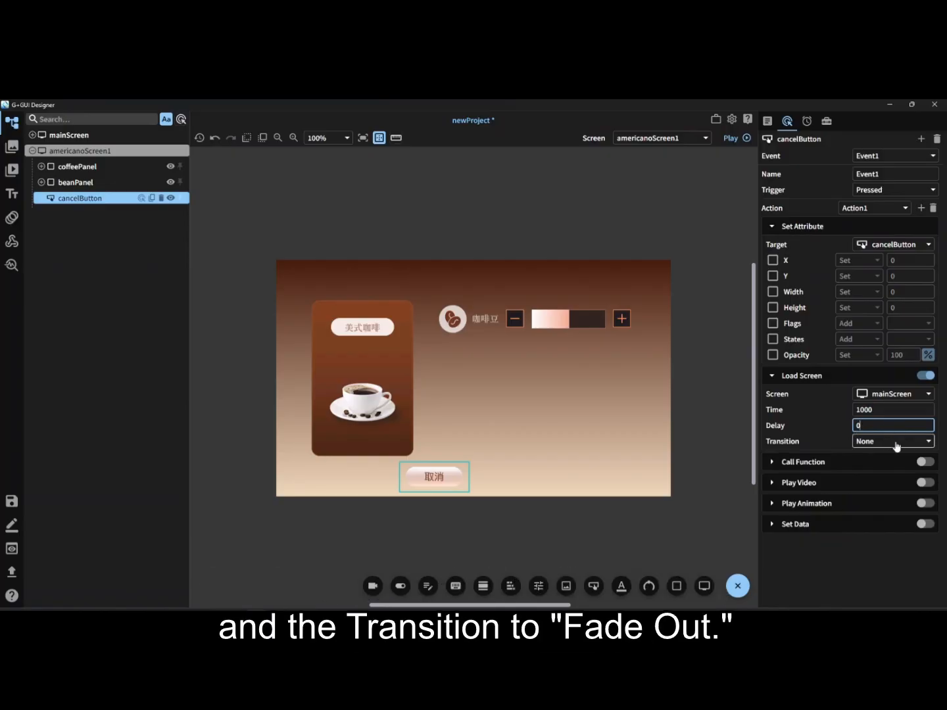
{"action": "left_click", "coordinate": [900, 447]}
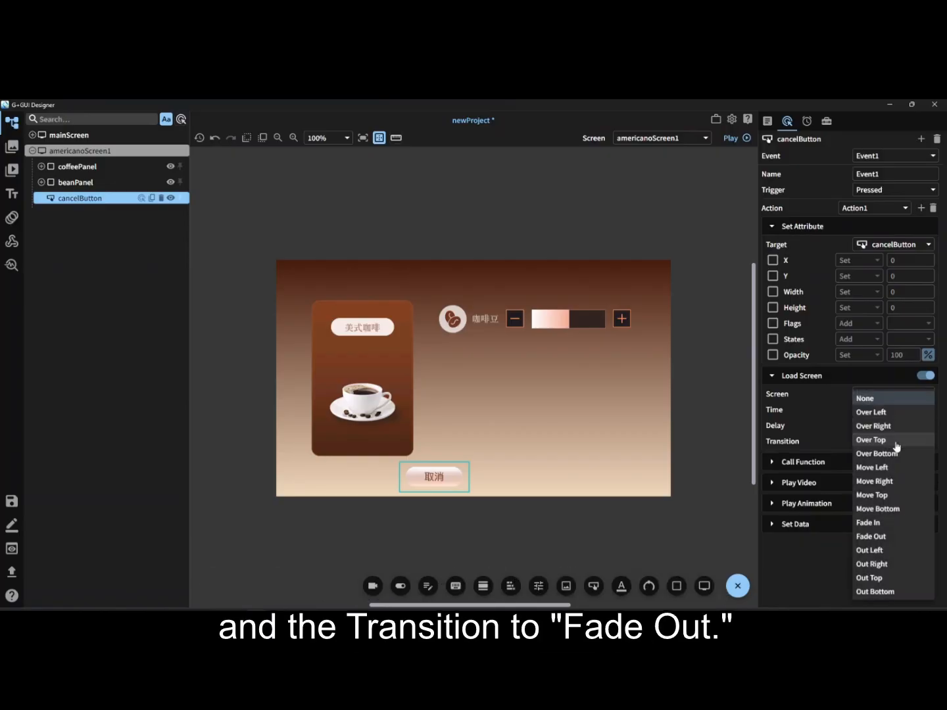
{"action": "left_click", "coordinate": [885, 537]}
- Run the interface in play mode and test the cancel button
{"action": "left_click", "coordinate": [737, 139]}
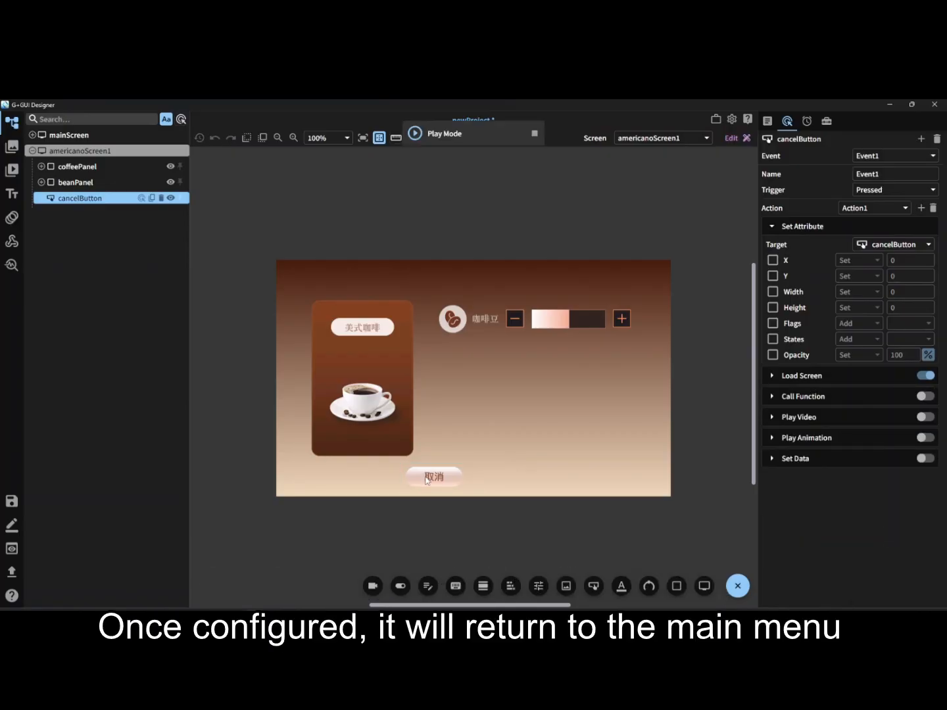
{"action": "left_click", "coordinate": [426, 479]}
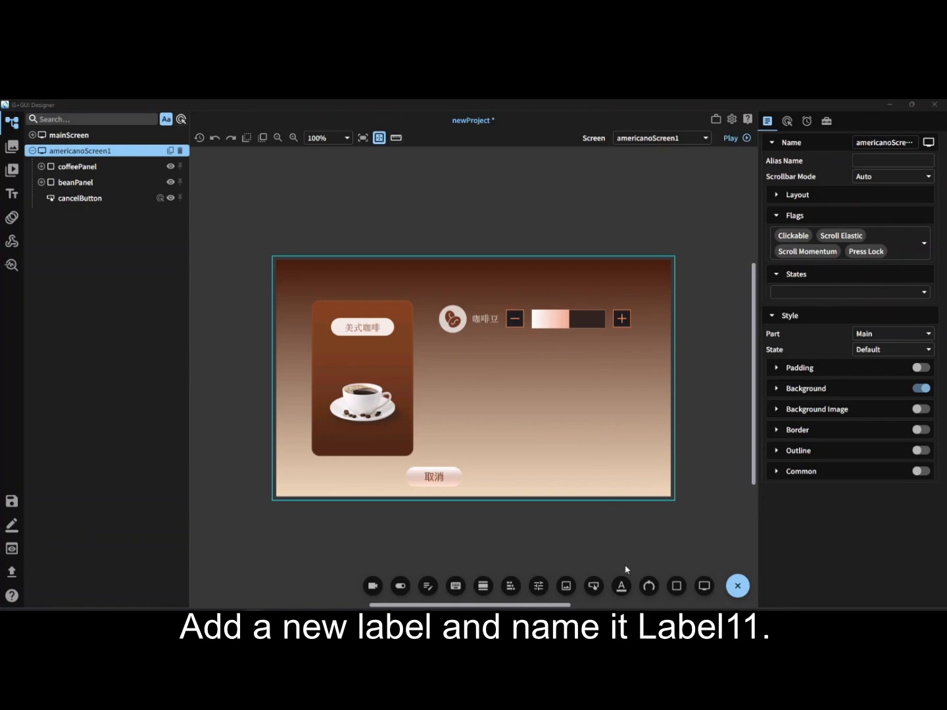
- Add a label named Label11 to americanoScreen1 with the text 設置
{"action": "left_click", "coordinate": [621, 585]}
{"action": "left_click", "coordinate": [887, 144]}
{"action": "key", "text": "BackSpace"}
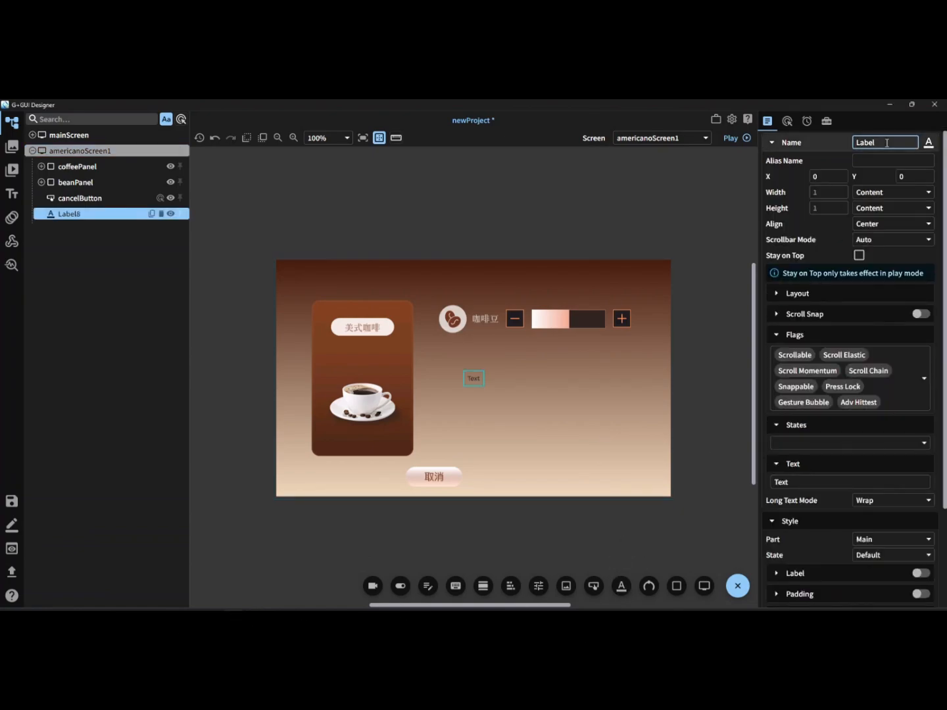
{"action": "type", "text": "11"}
{"action": "key", "text": "Return"}
{"action": "left_click", "coordinate": [797, 480]}
{"action": "double_click", "coordinate": [796, 479]}
{"action": "type", "text": "設置"}
{"action": "key", "text": "Return"}
- Enable Label11's label style and set its text color to #FFFFFF
{"action": "scroll", "coordinate": [908, 482], "scroll_direction": "down", "scroll_amount": 3}
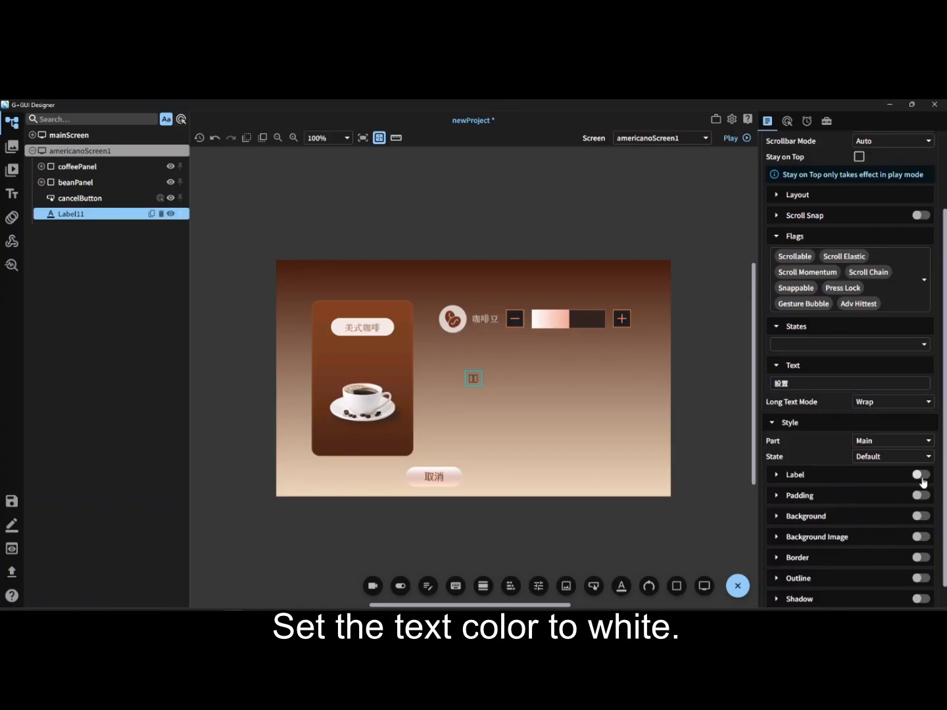
{"action": "left_click", "coordinate": [921, 475]}
{"action": "double_click", "coordinate": [891, 494]}
{"action": "type", "text": "F"}
{"action": "key", "text": "Return"}
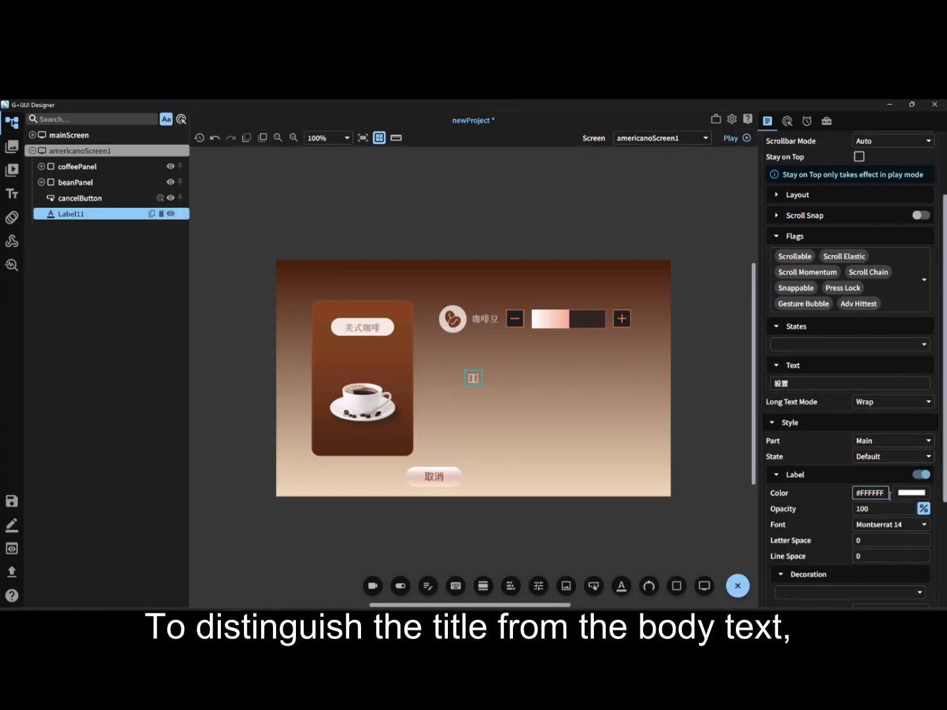
- View the project's created fonts and assign titleFont as Label11's font
{"action": "left_click", "coordinate": [15, 195]}
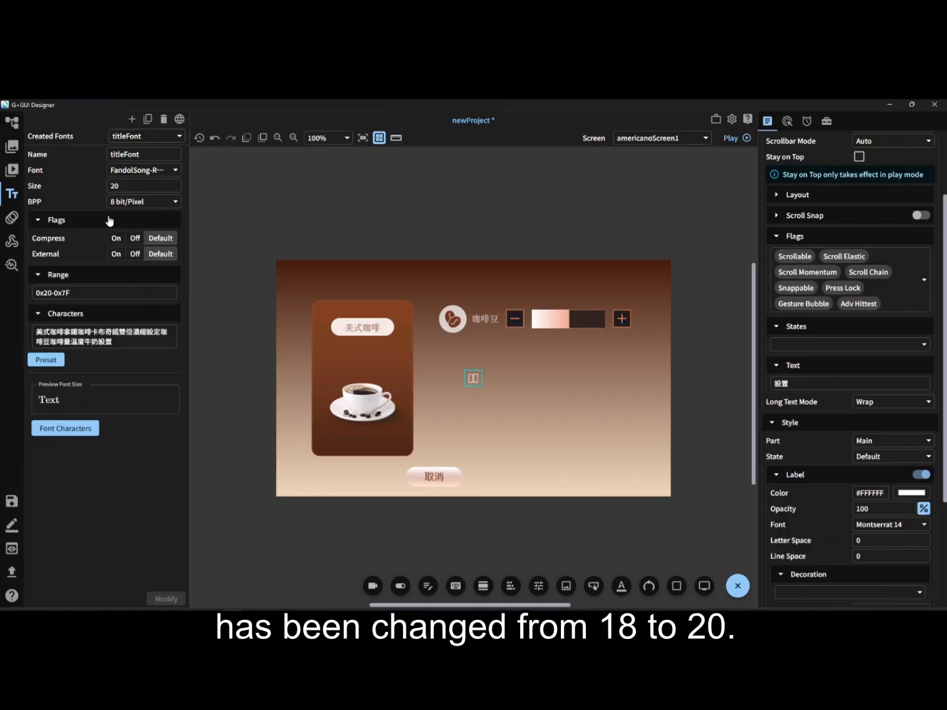
{"action": "left_click", "coordinate": [888, 524]}
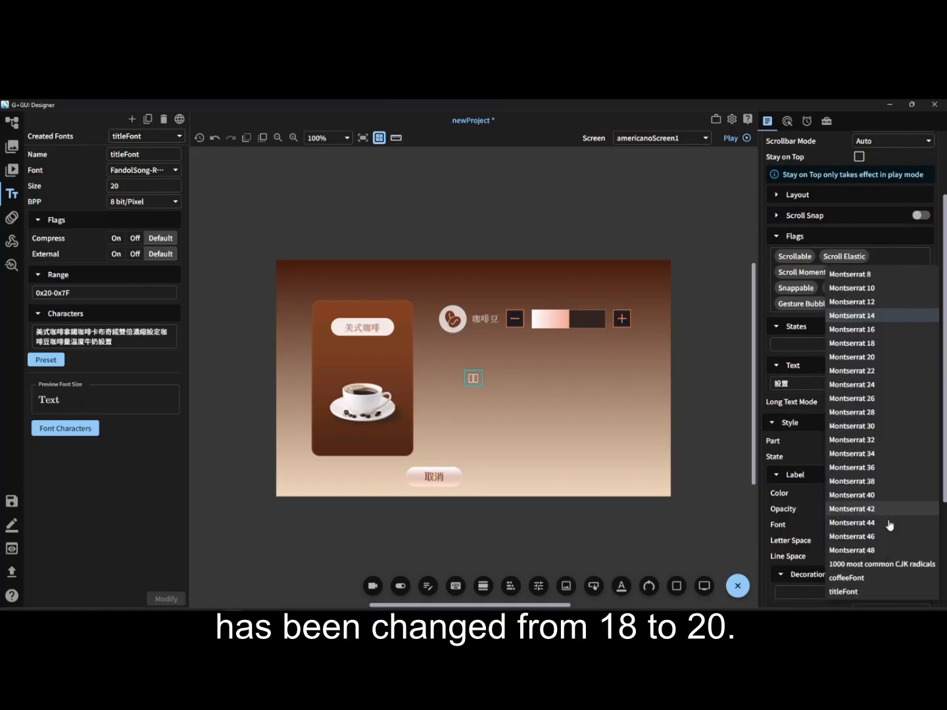
{"action": "left_click", "coordinate": [859, 592]}
- Position Label11 at X 0 and Y -215
{"action": "scroll", "coordinate": [823, 488], "scroll_direction": "up", "scroll_amount": 3}
{"action": "left_click", "coordinate": [822, 176]}
{"action": "key", "text": "Tab"}
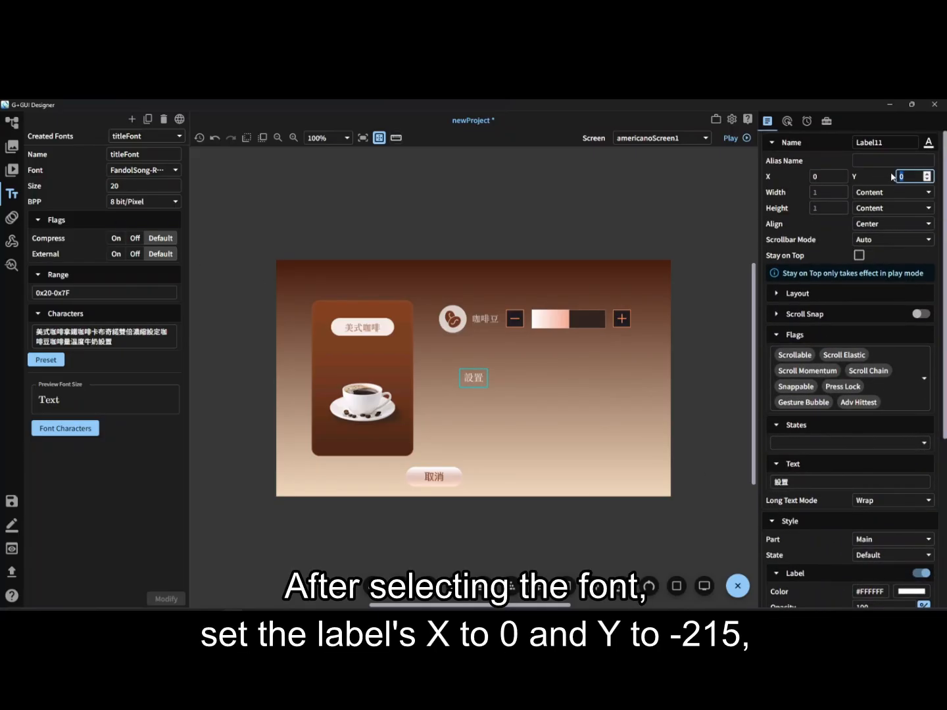
{"action": "key", "text": "Return"}
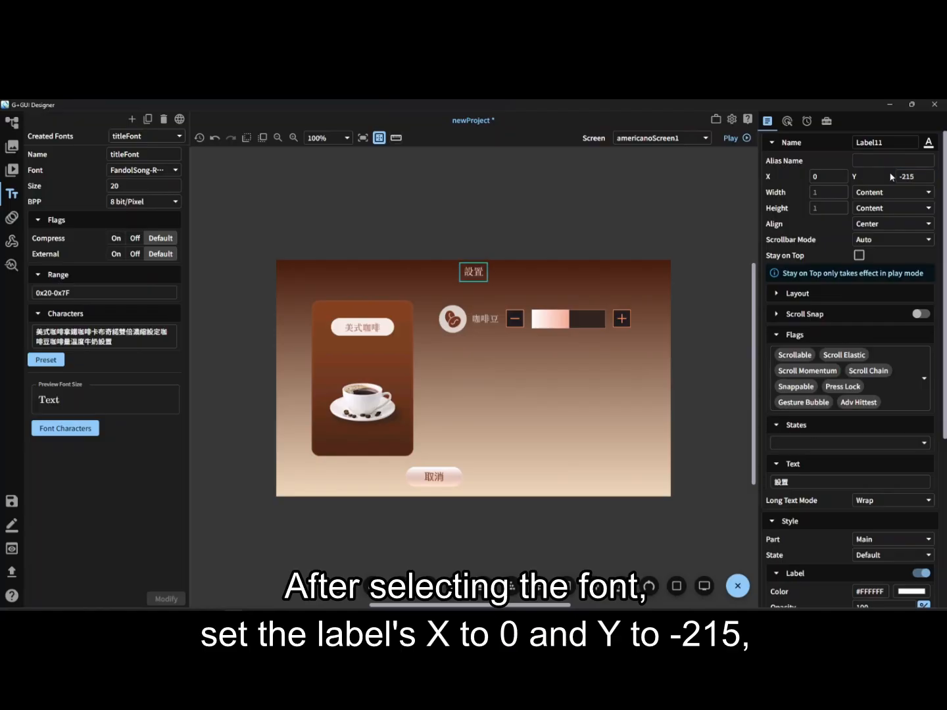